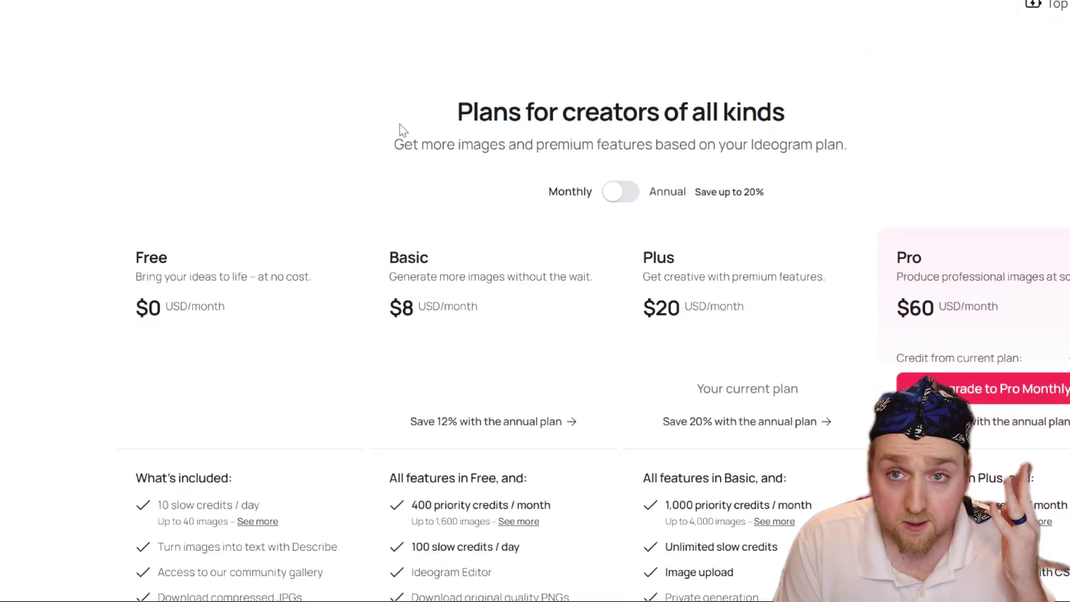
- Scroll the Plans page to compare the Free, Basic, Plus and Pro features
scroll(195, 157, "down", 3)
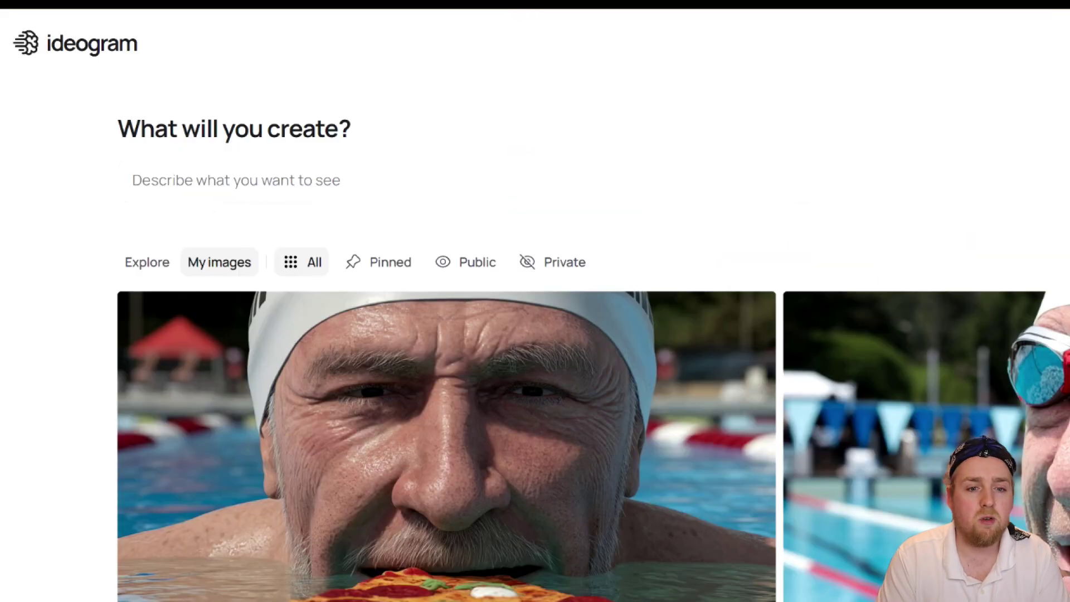
- Prompt a bold, dreamy plumbing-company logo with pipes and a wrench, at 1:1 in Realistic style
left_click(485, 212)
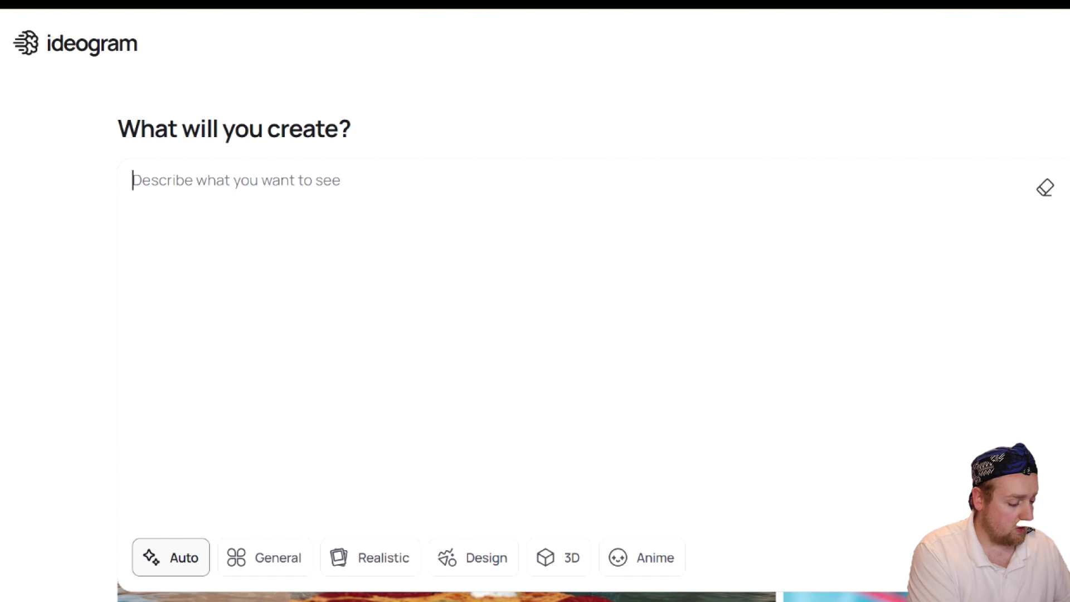
type("a logo of a")
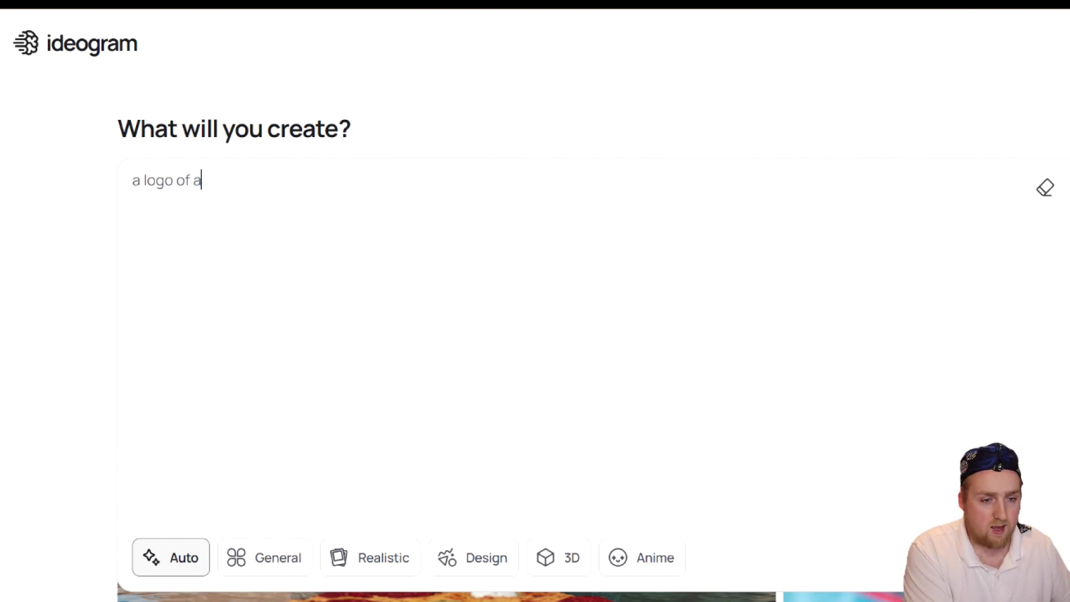
type(" plumbing co")
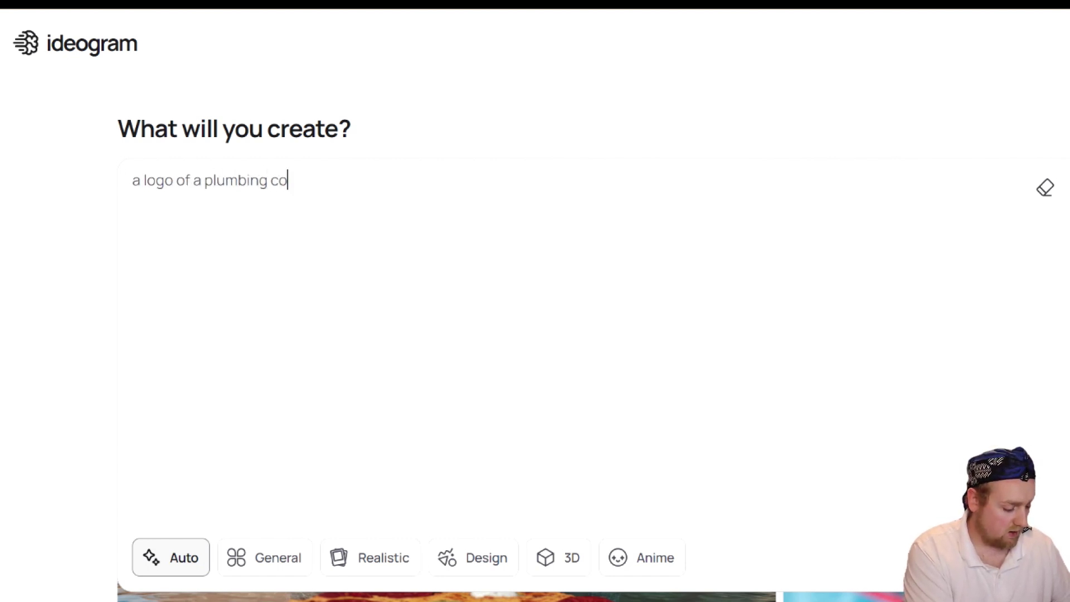
key("BackSpace")
key("BackSpace")
type("company, bold, dreamy, pipes, wrench, american company")
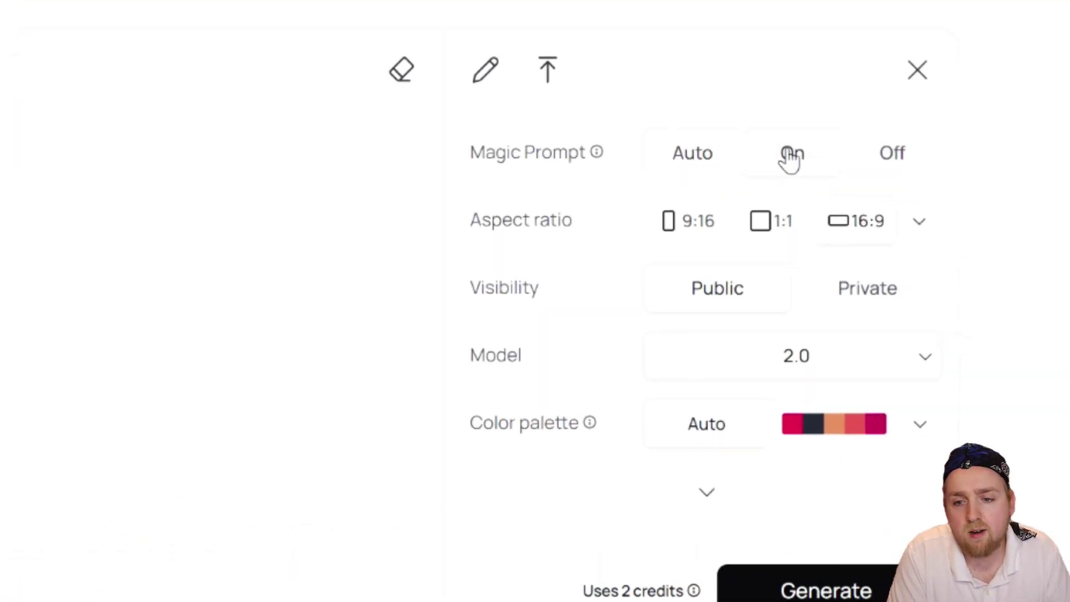
left_click(778, 240)
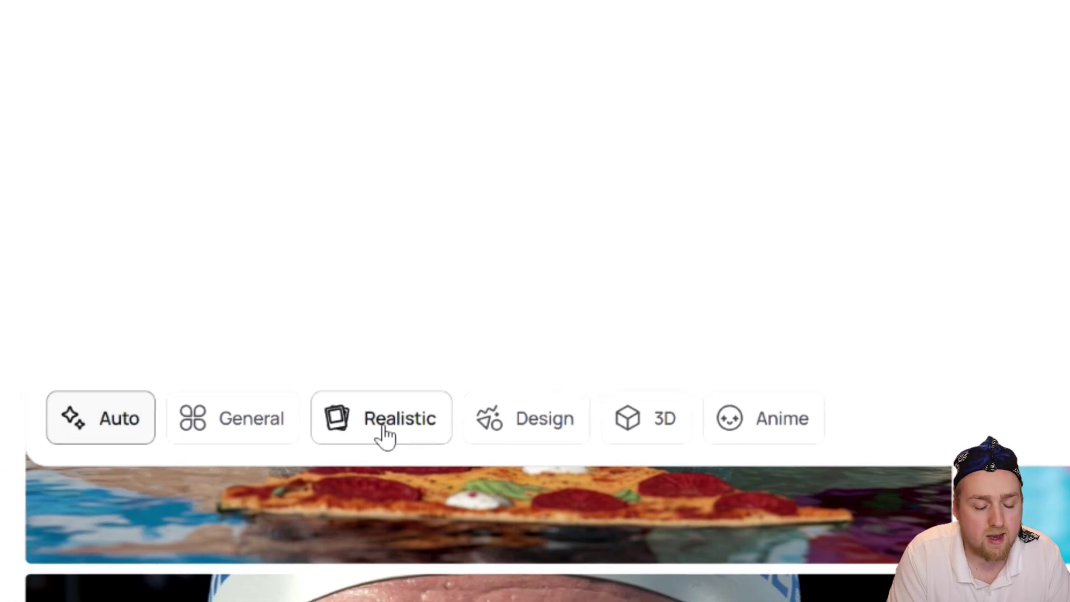
left_click(385, 430)
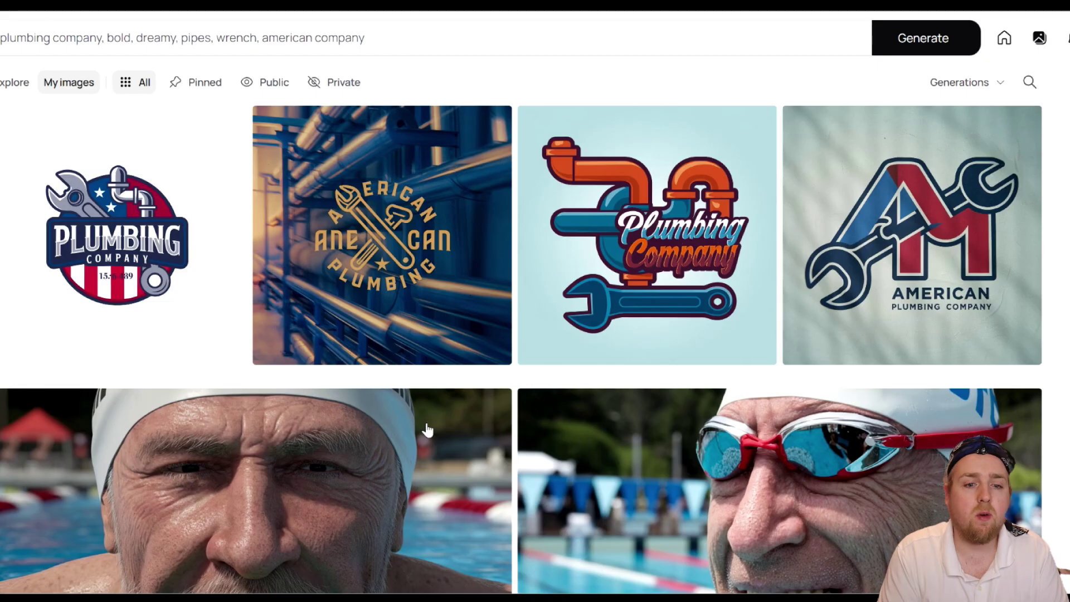
- Browse the plumbing logo variations up close, then select the old prompt text
left_click(218, 311)
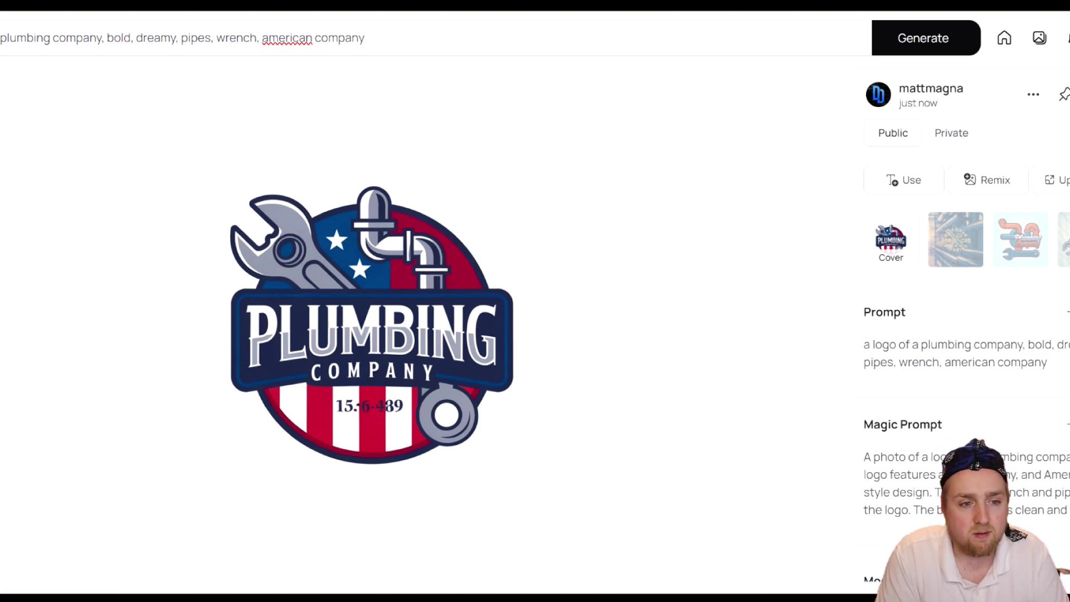
left_click(25, 119)
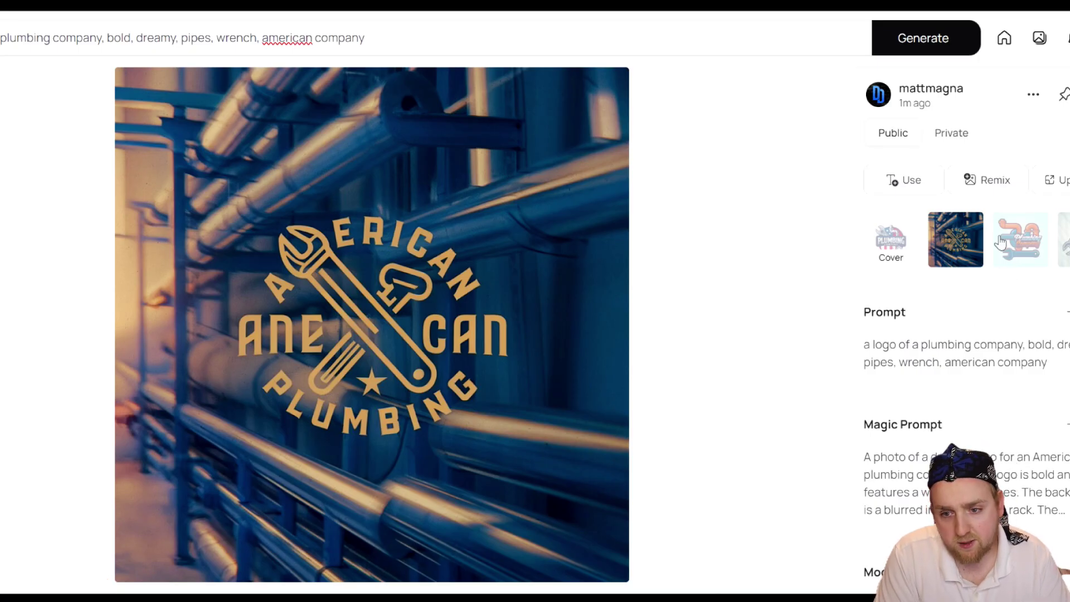
key("Right")
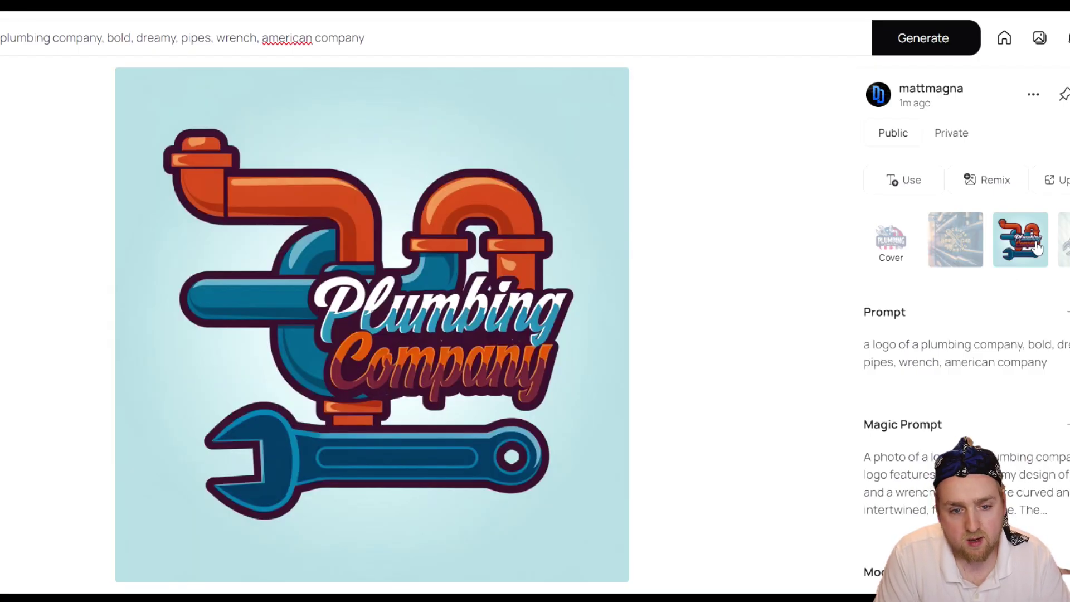
key("Right")
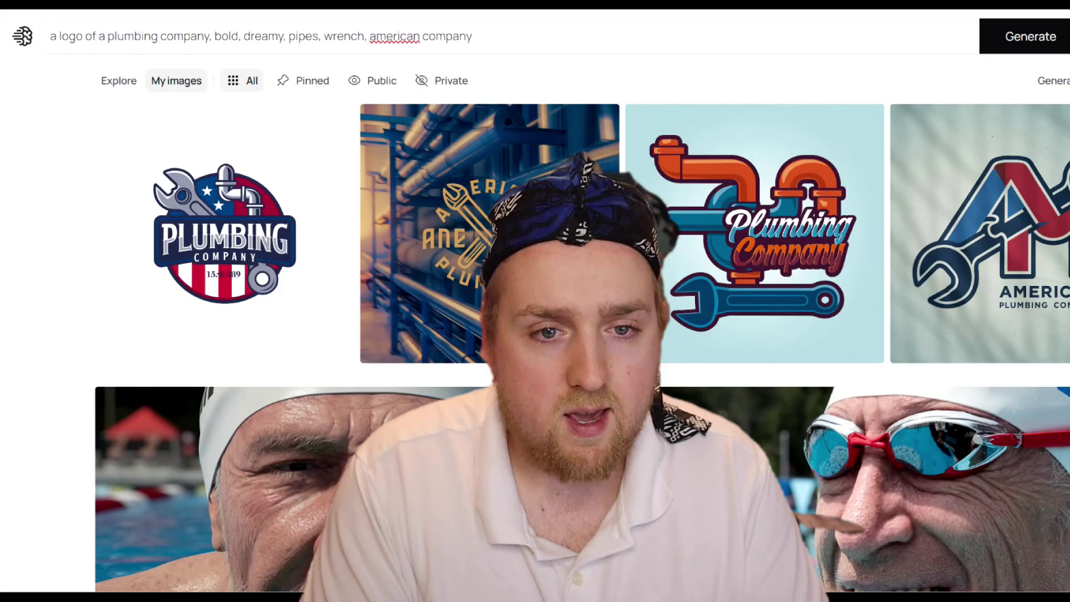
key("ctrl+a")
- Replace the prompt with 'a closeup of a 22 year old badminton player, male, vietnamese, tall, he has a small nose'
left_click(473, 37)
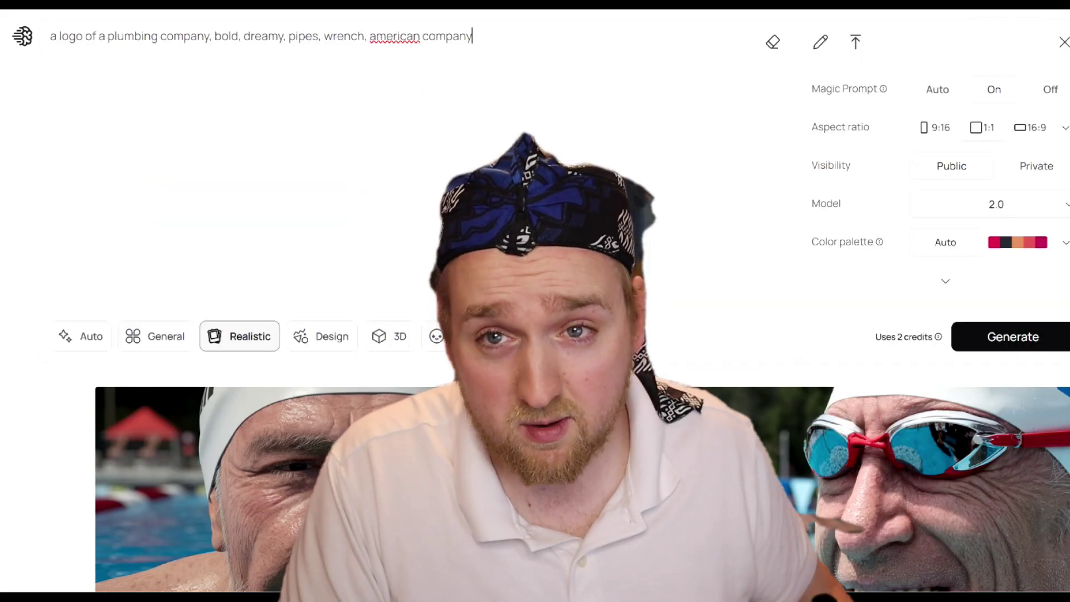
type("a")
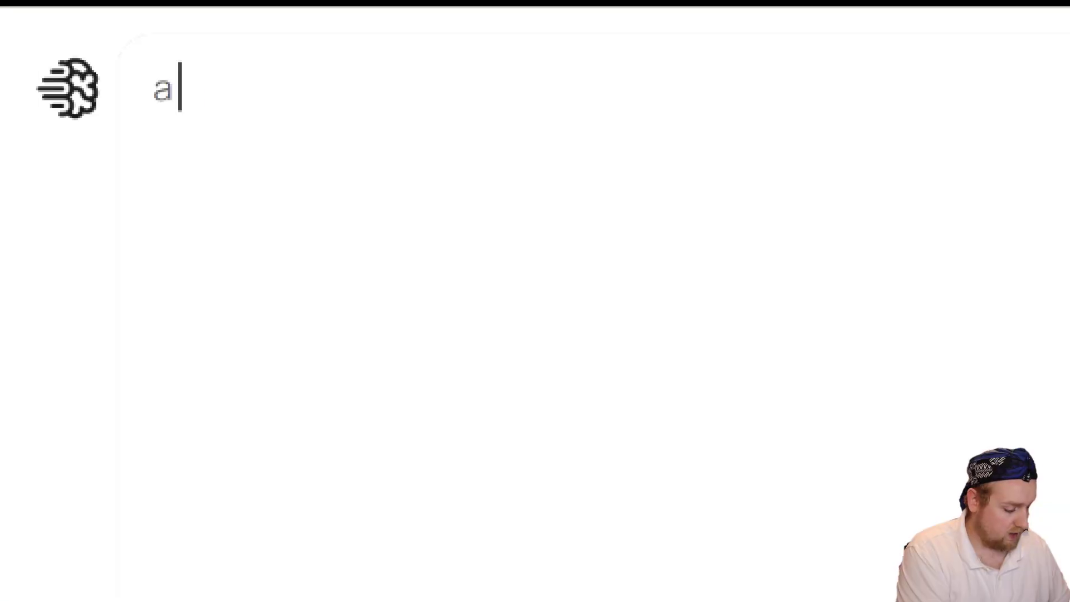
type(" closeup of a 22 ye")
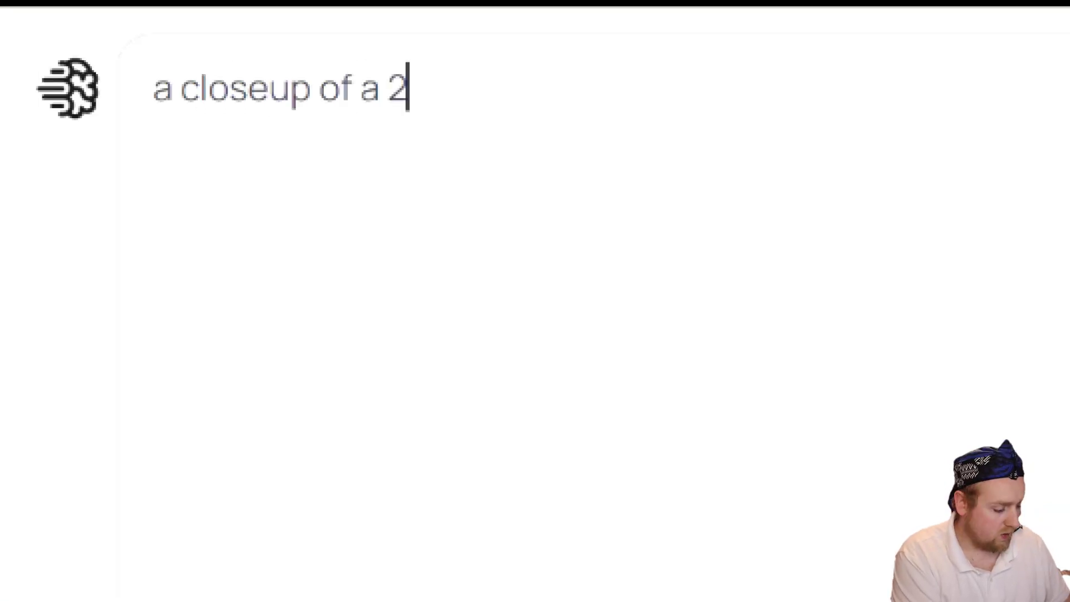
type("ar old badmin")
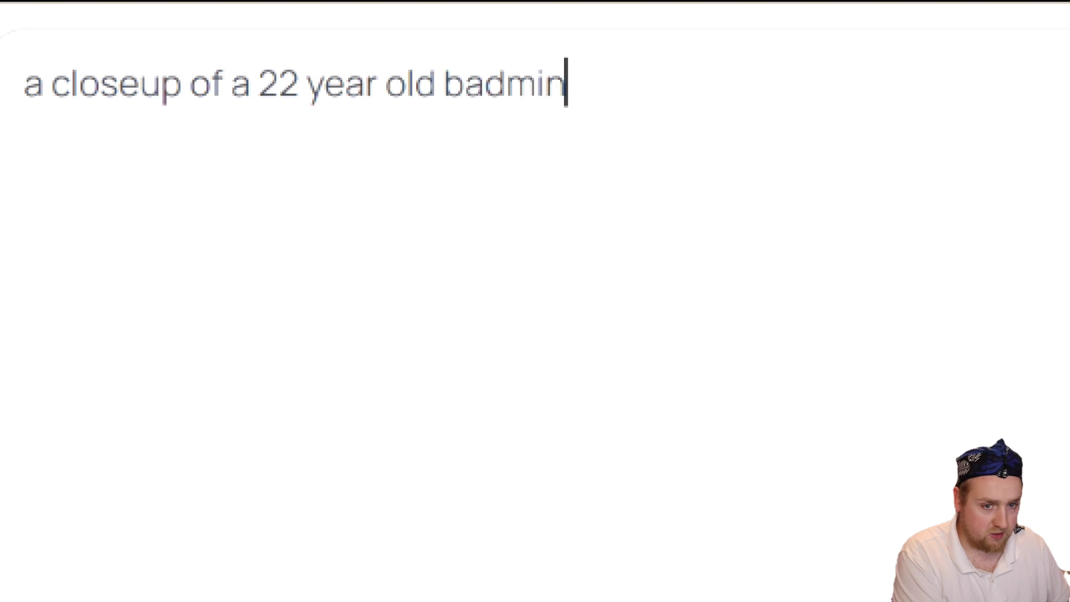
type("ton pla")
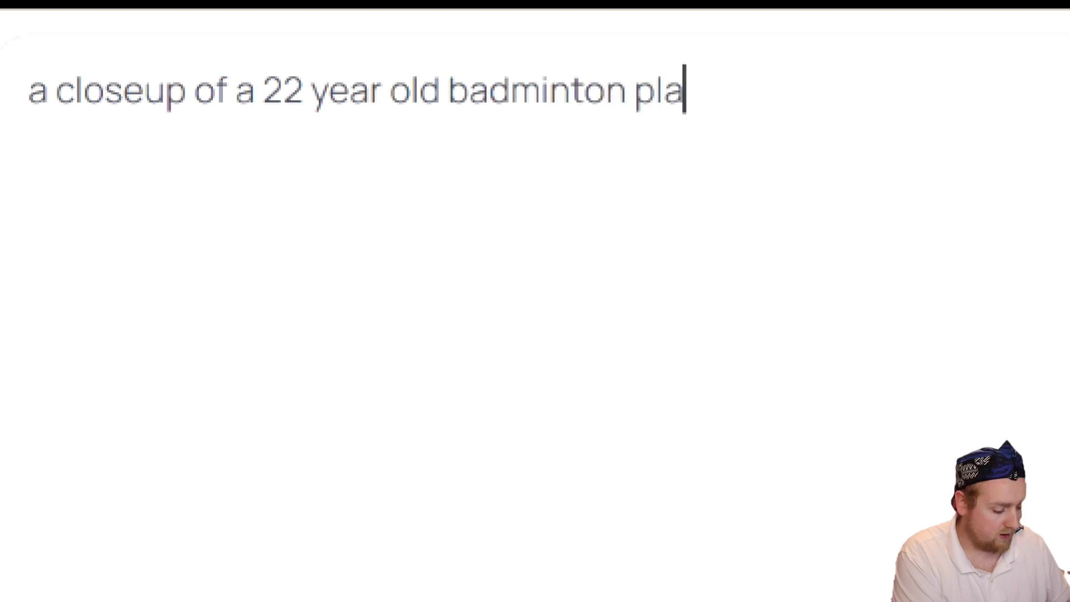
type("yer, male, vietnamese, tall, he has a small nose")
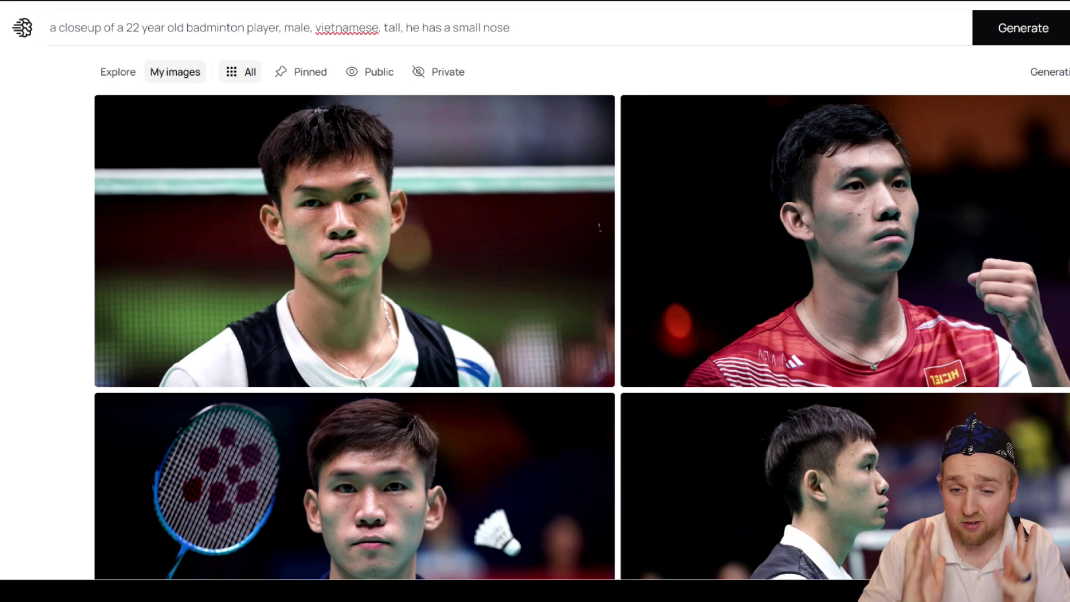
- Browse the badminton portraits: red-shirt, navy-jacket and racket-with-shuttlecock variations
left_click(555, 278)
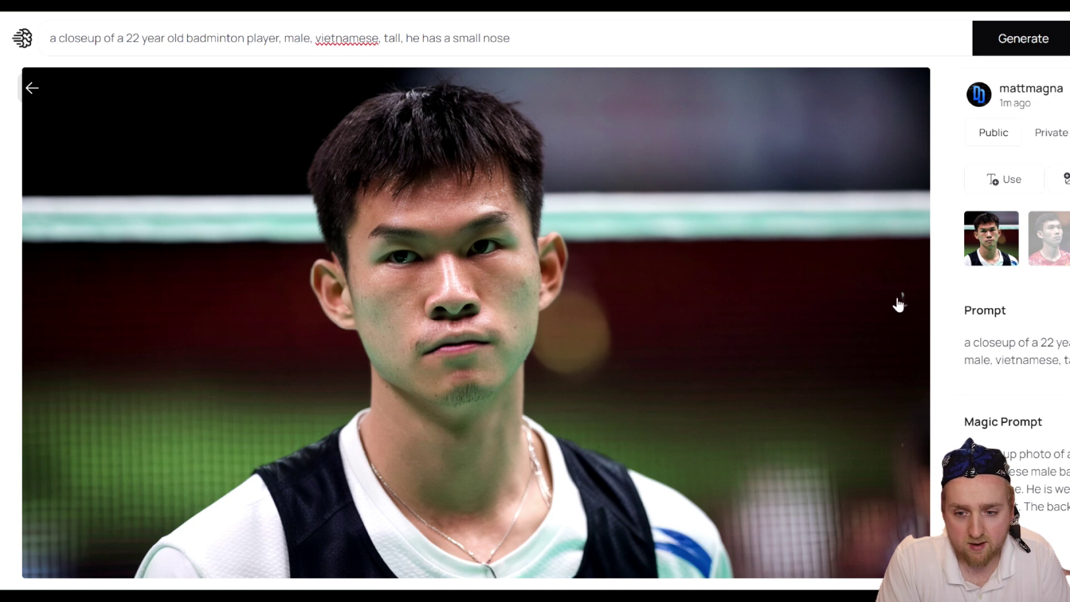
left_click(1055, 234)
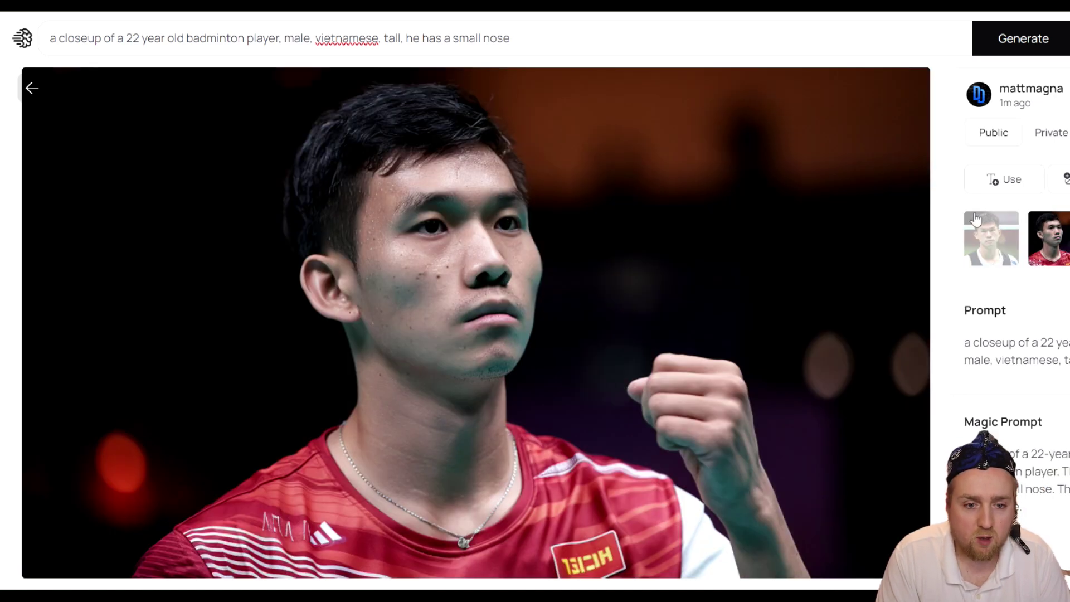
left_click(992, 238)
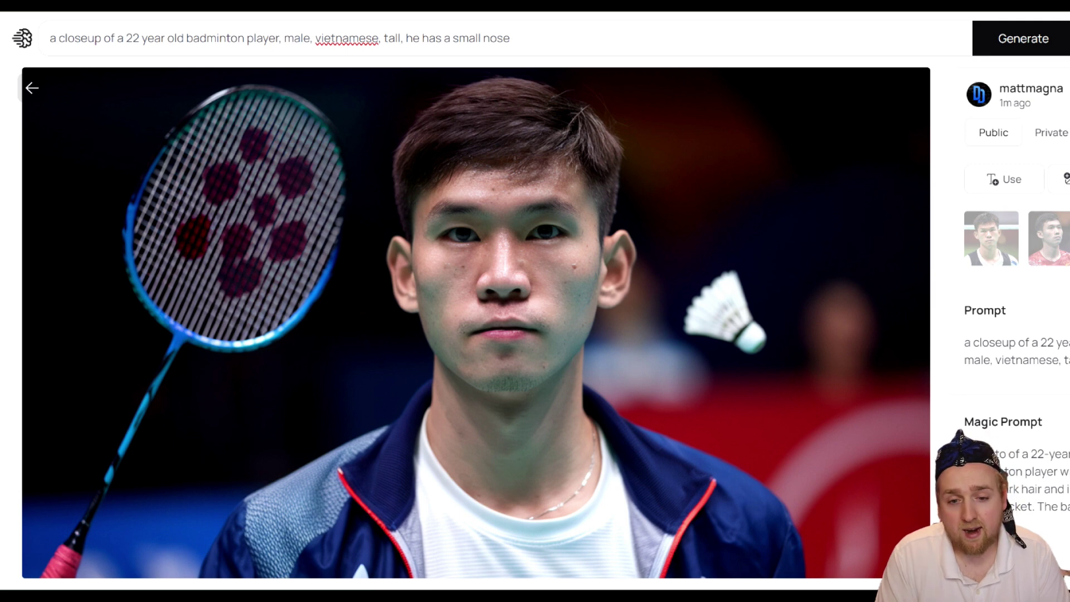
key("Right")
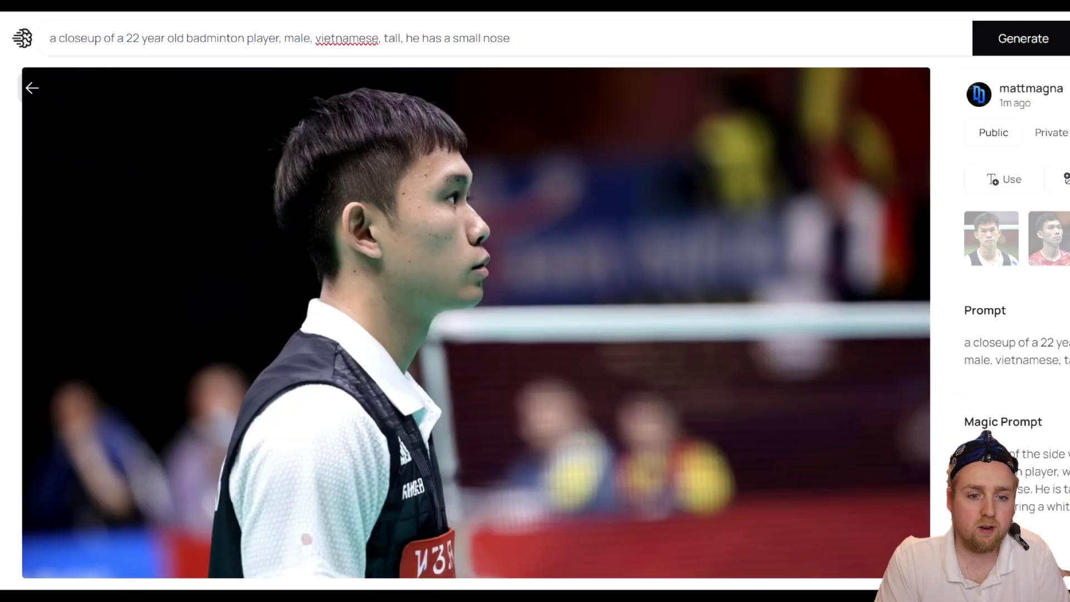
key("Left")
key("Left")
key("Right")
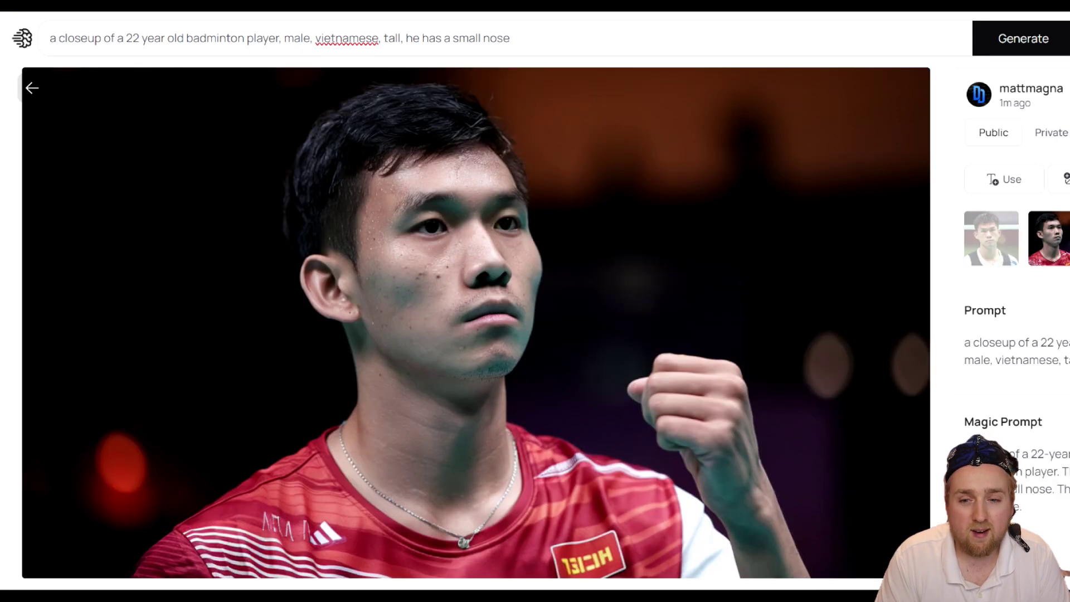
key("Right")
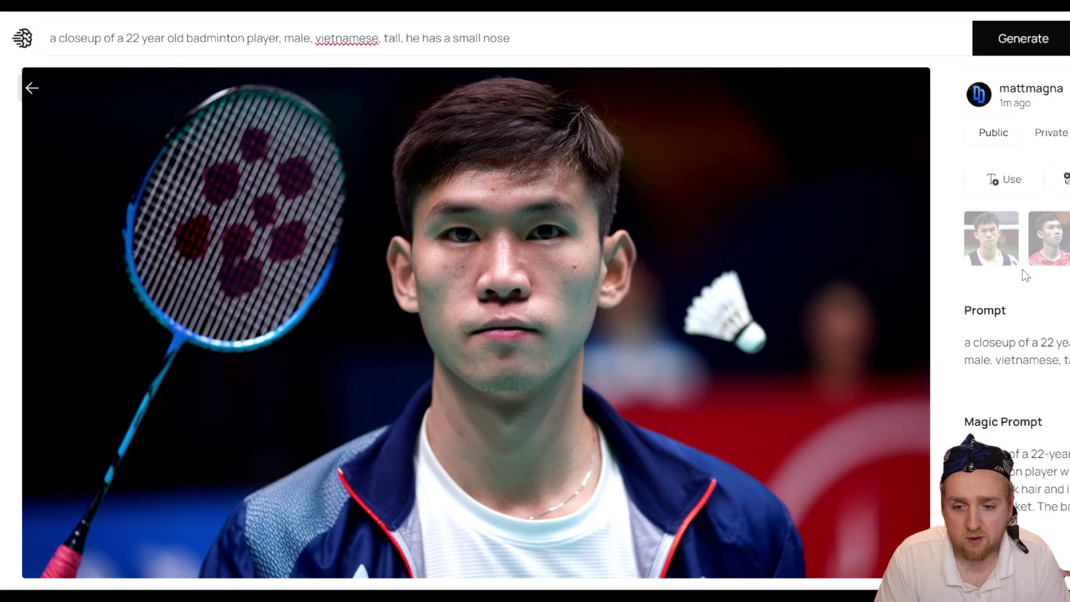
- Scroll the details panel to check Ideogram 2.0, Realistic style, 16:9 resolution and seed
scroll(1004, 279, "down", 4)
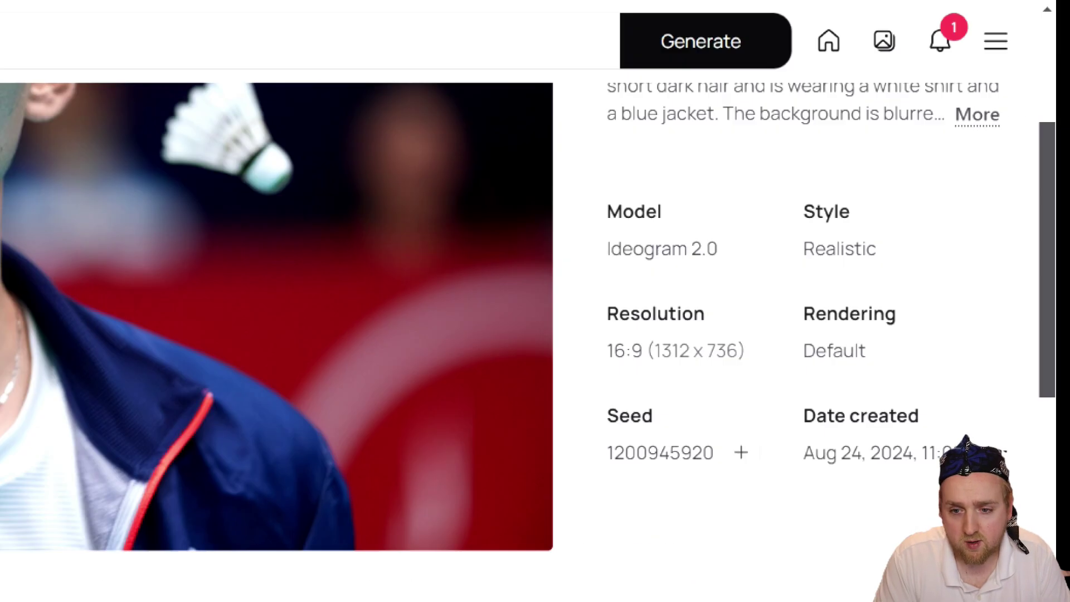
scroll(780, 335, "up", 2)
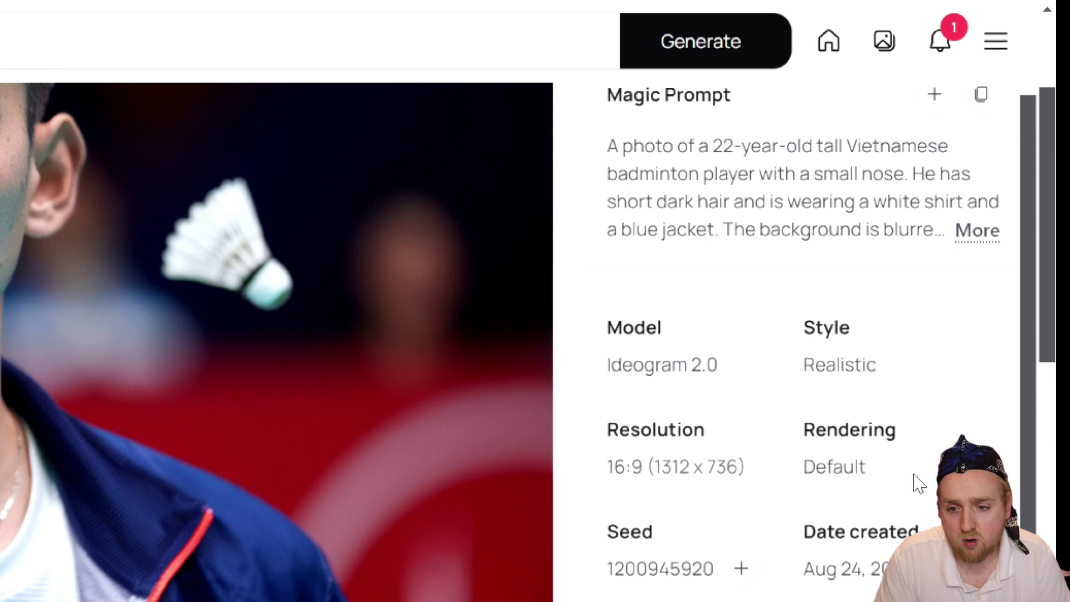
scroll(927, 395, "down", 3)
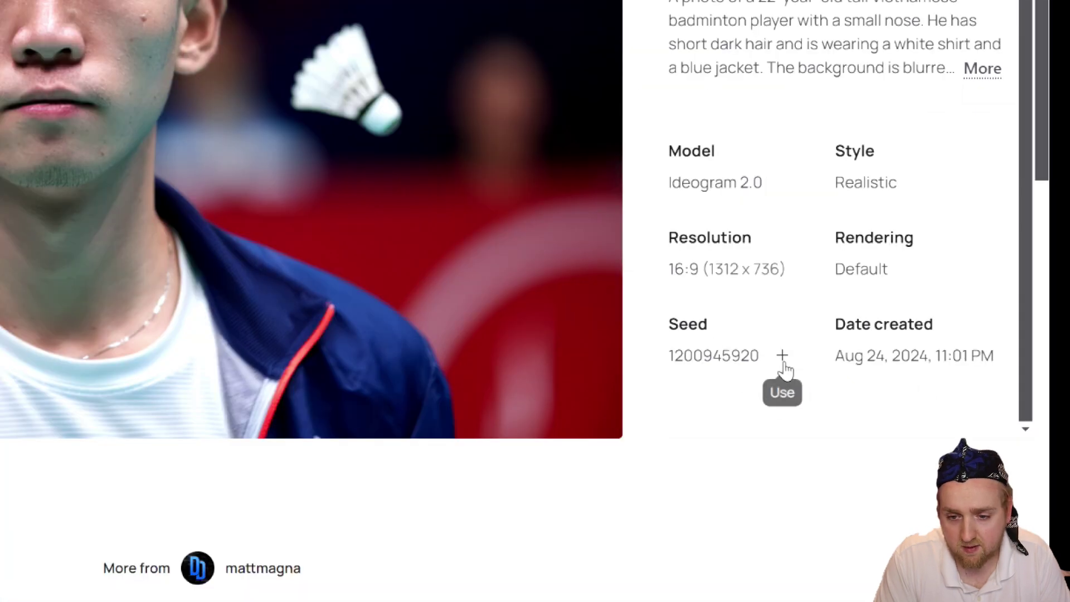
scroll(788, 376, "down", 7)
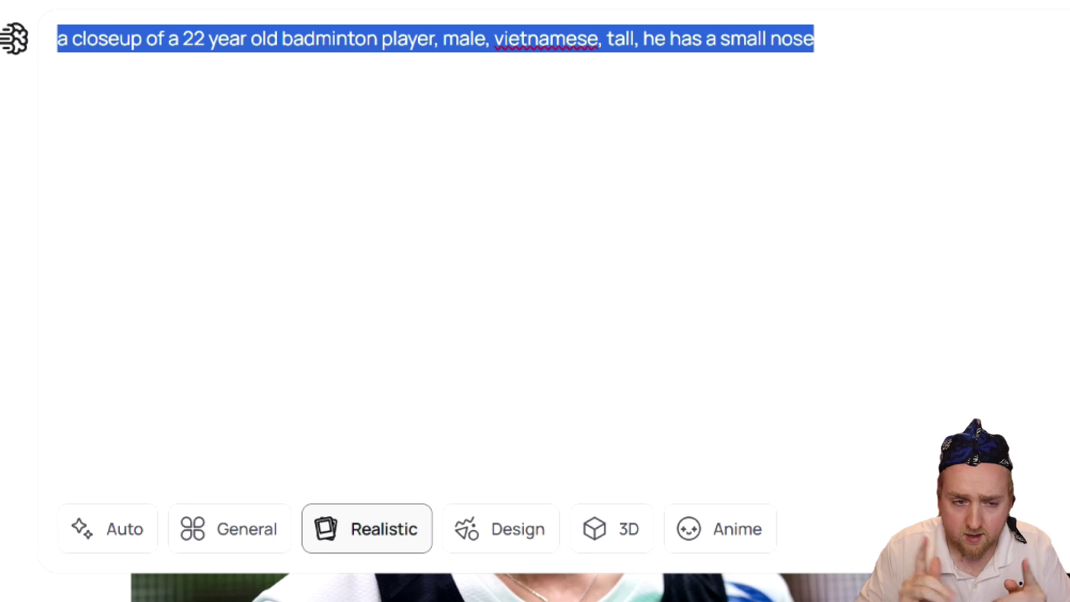
- Prompt a 3D game character cube named Cubo with the Jungle palette, then view a result
type("a 3d game character")
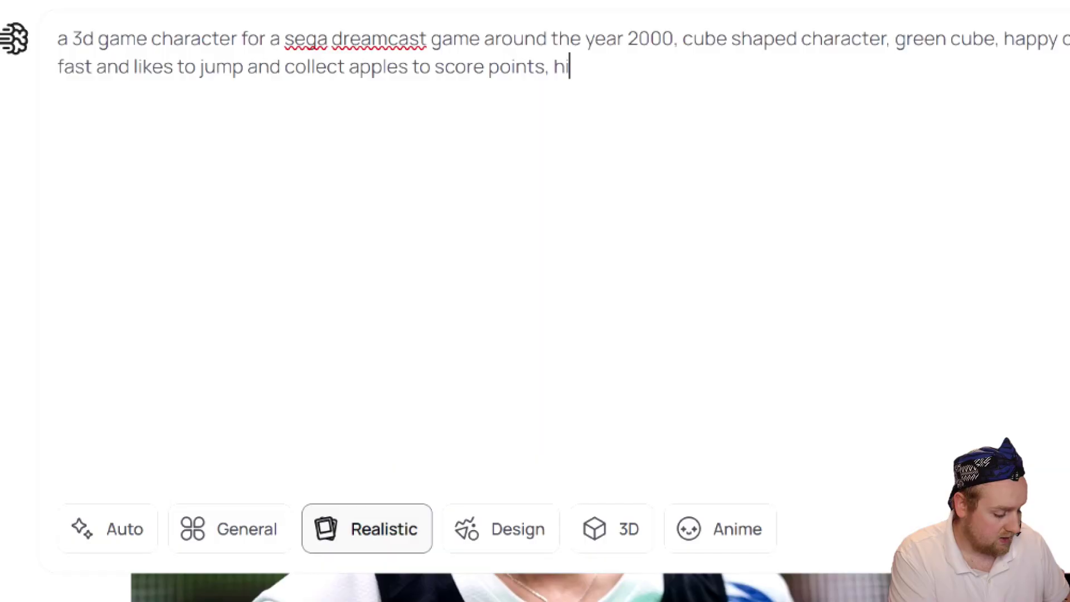
type("s name is cubo")
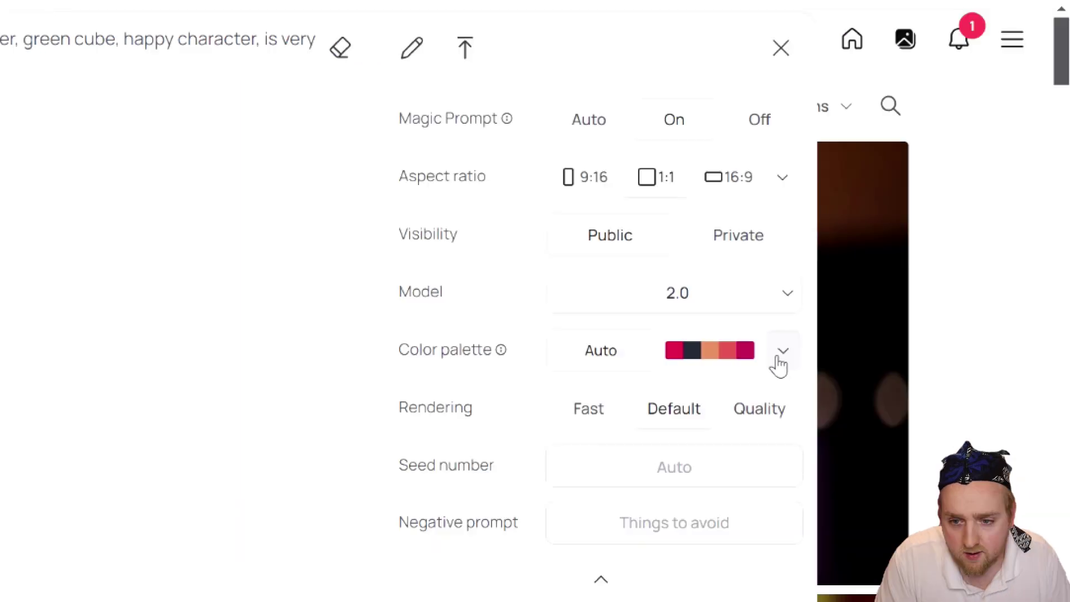
left_click(777, 363)
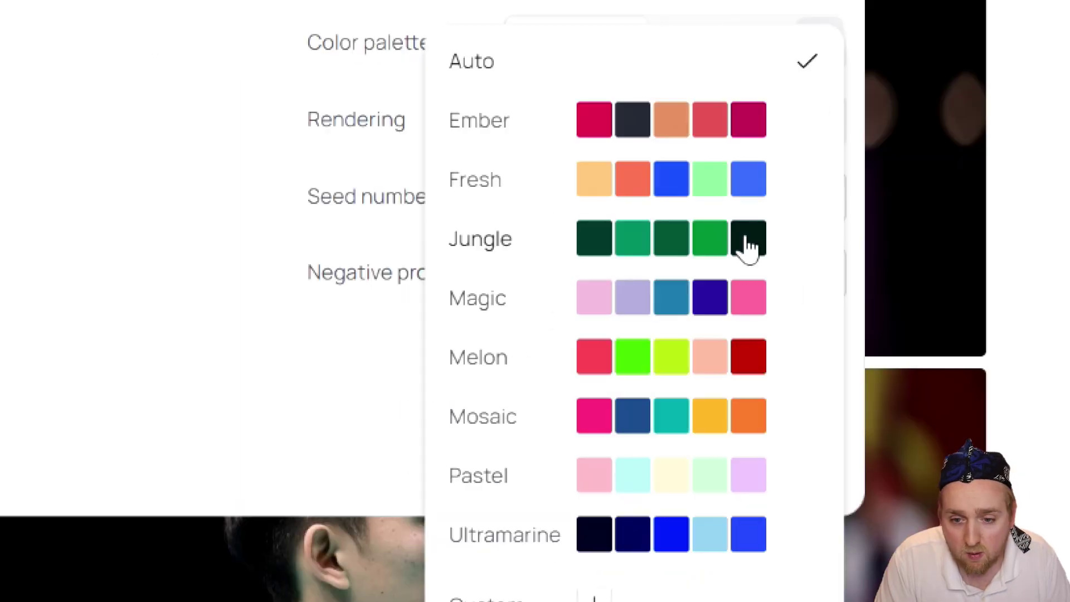
left_click(748, 237)
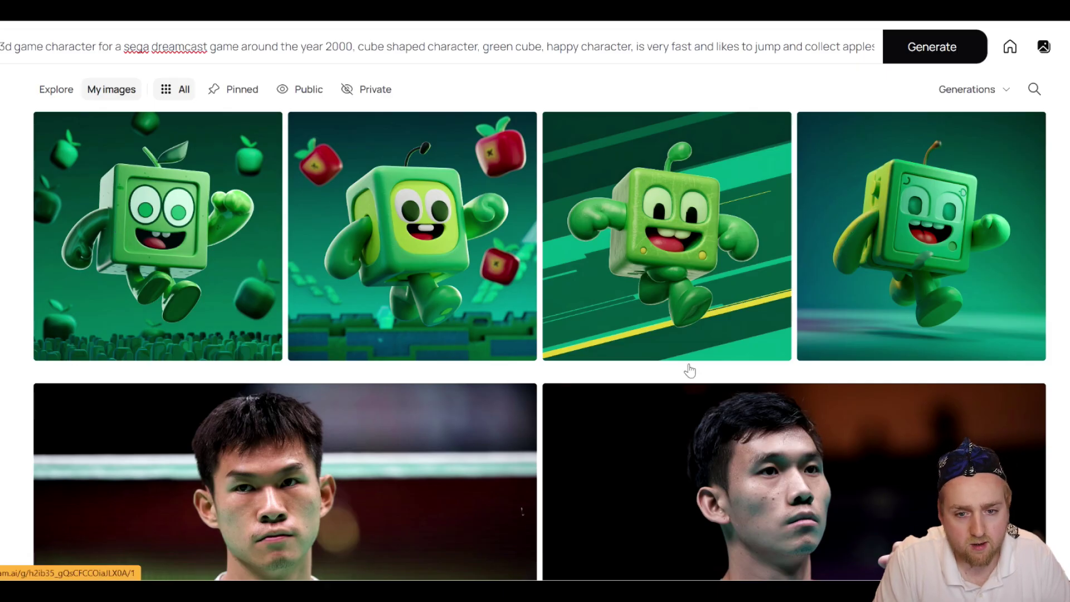
left_click(686, 351)
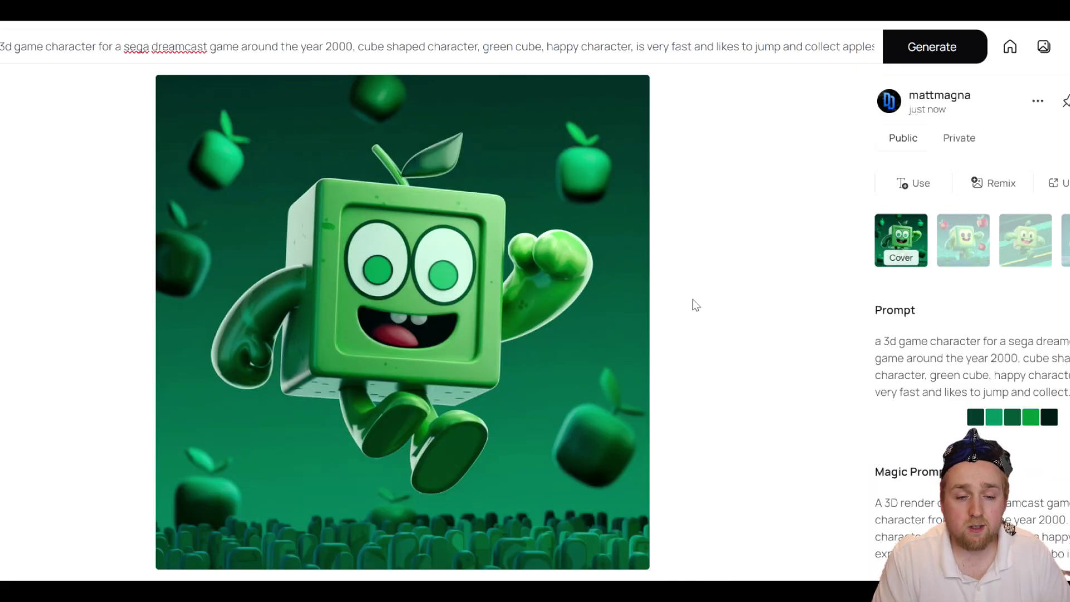
- Compare the green cube variations, including the red-apple one, and reopen the cube prompt
left_click(980, 235)
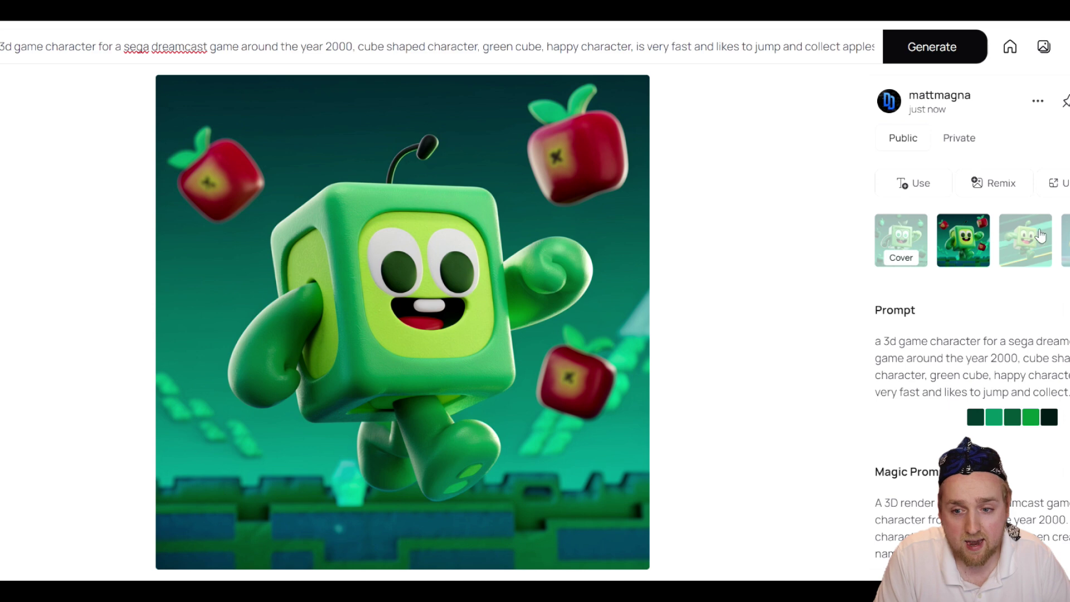
left_click(1041, 235)
left_click(977, 245)
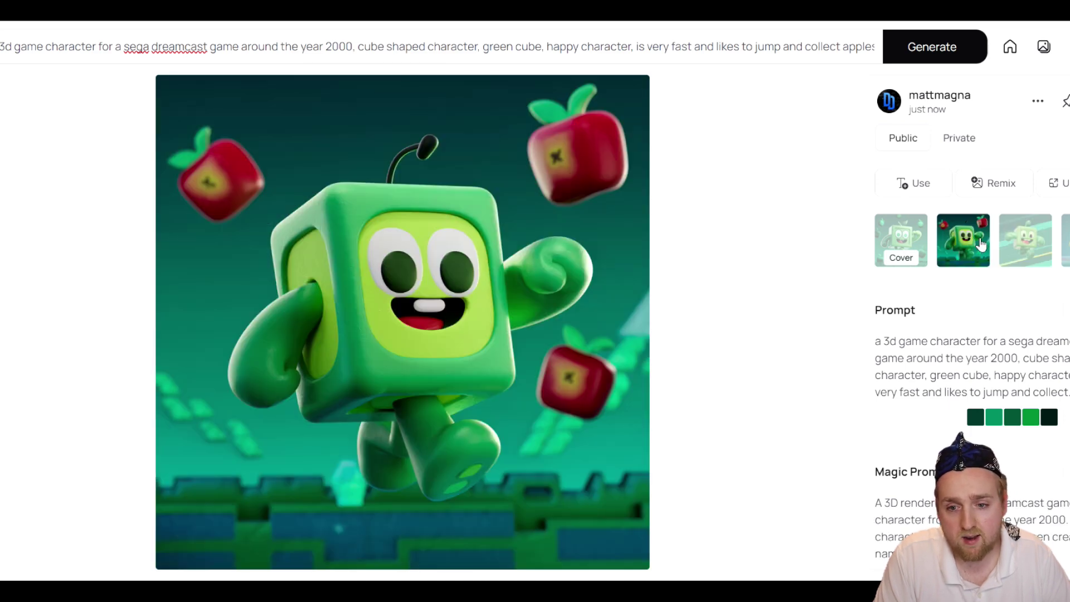
left_click(902, 243)
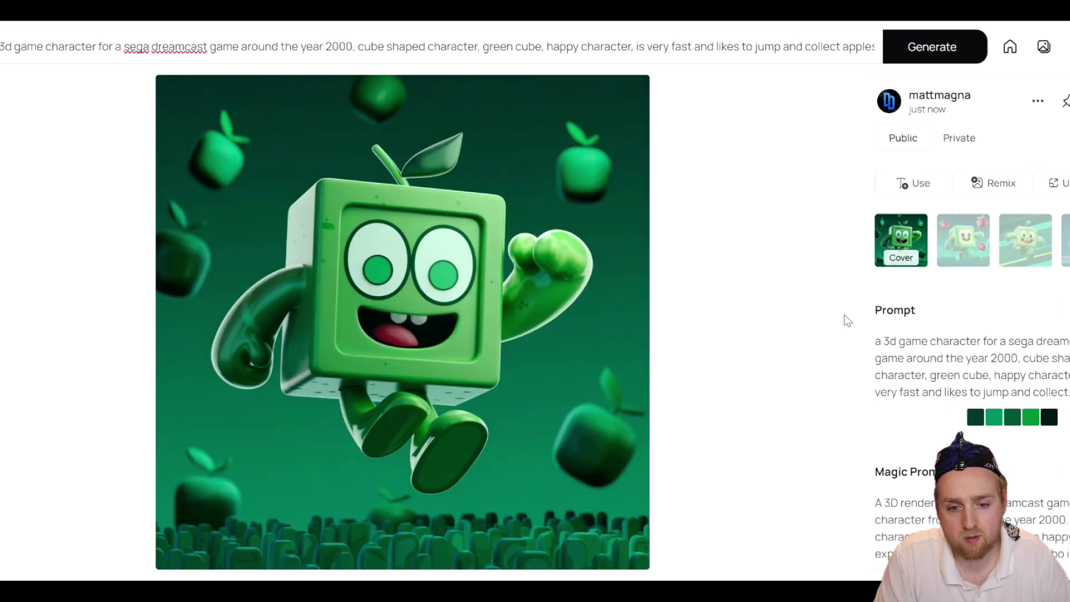
left_click(963, 240)
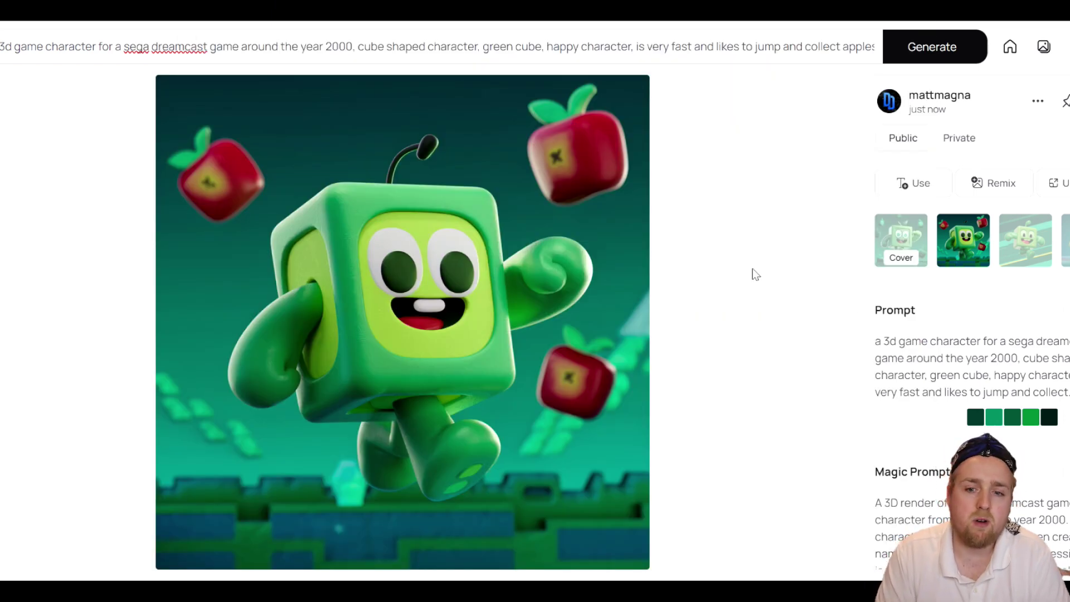
scroll(765, 280, "down", 5)
scroll(805, 270, "up", 5)
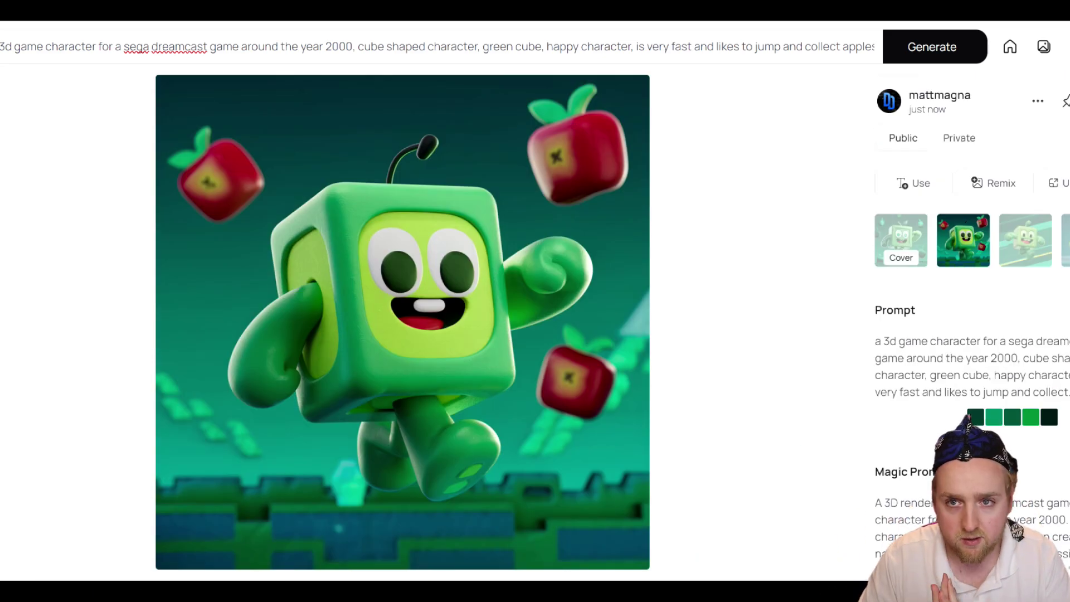
left_click(553, 46)
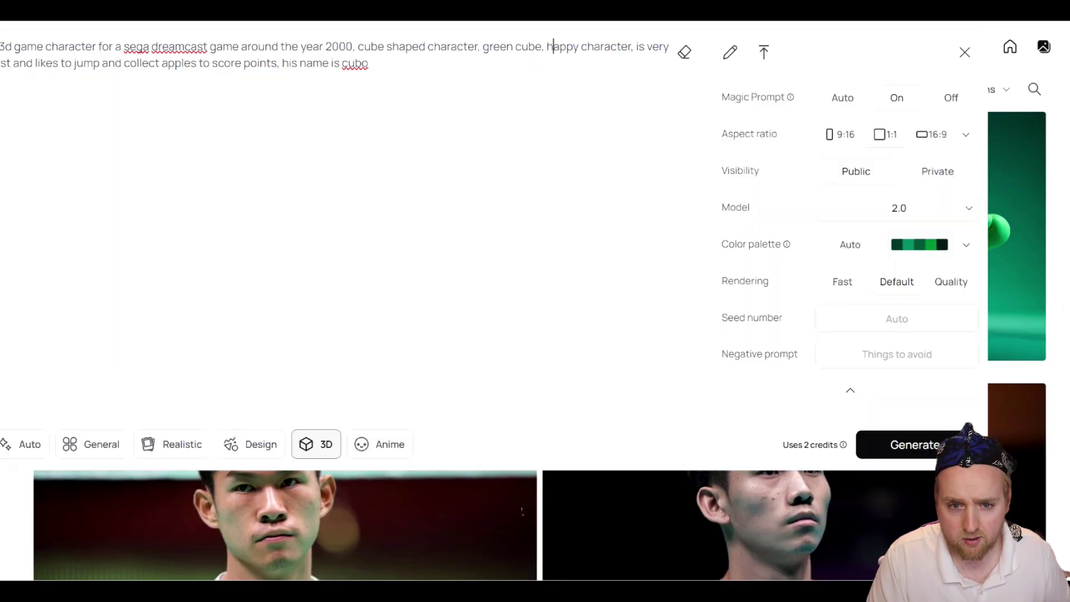
- Enter the tall, noodle-obsessed anime karate character prompt with the colour palette set to Auto
type("an anime character, he's tall, is obsessed with")
type(" noodles, and he knows karate, and has powers of teleportation an")
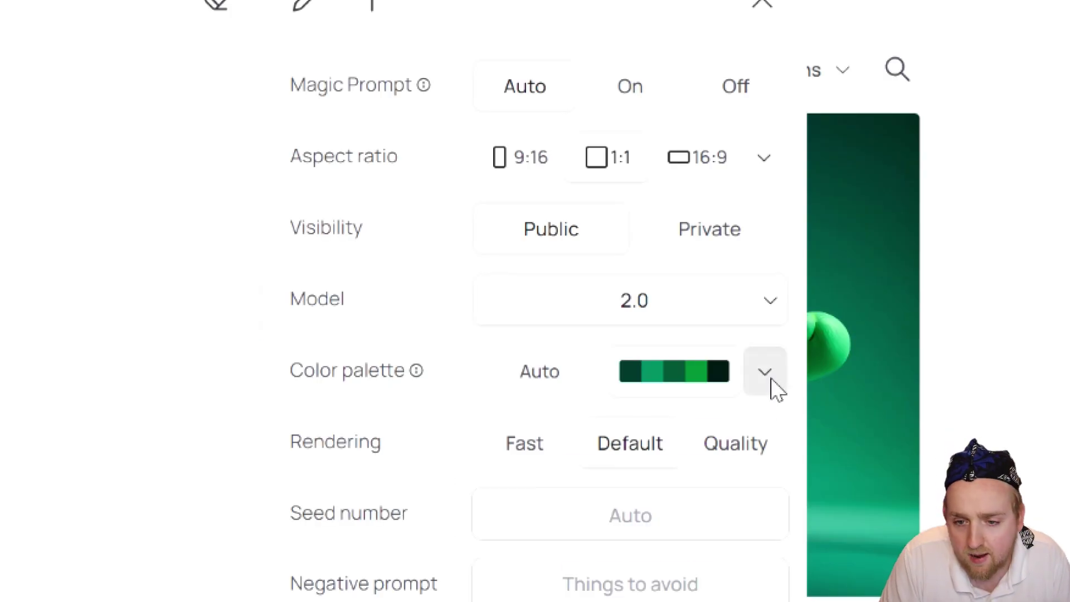
left_click(769, 372)
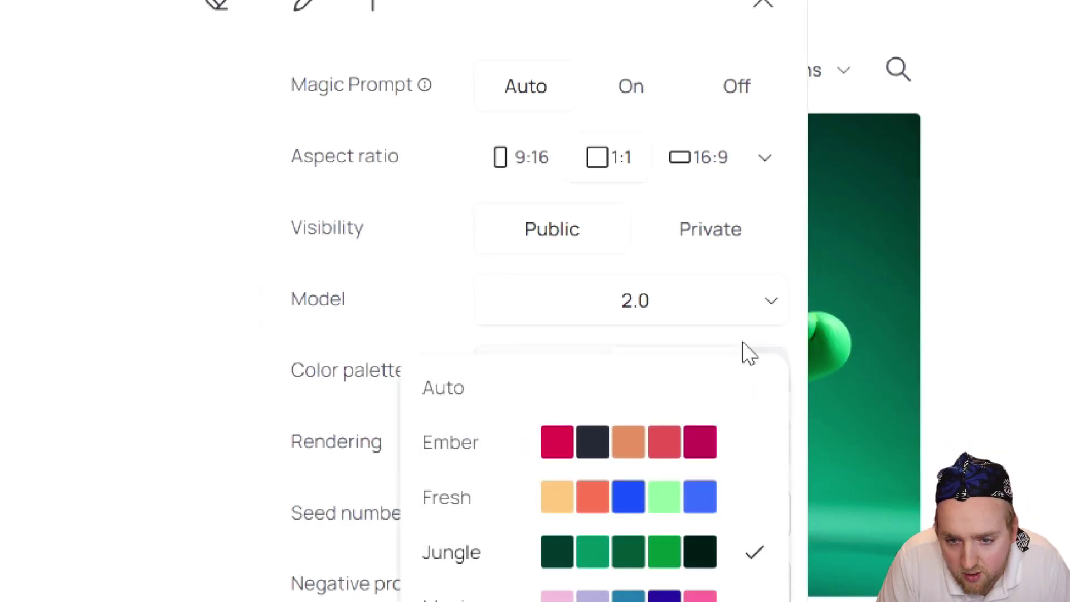
left_click(475, 385)
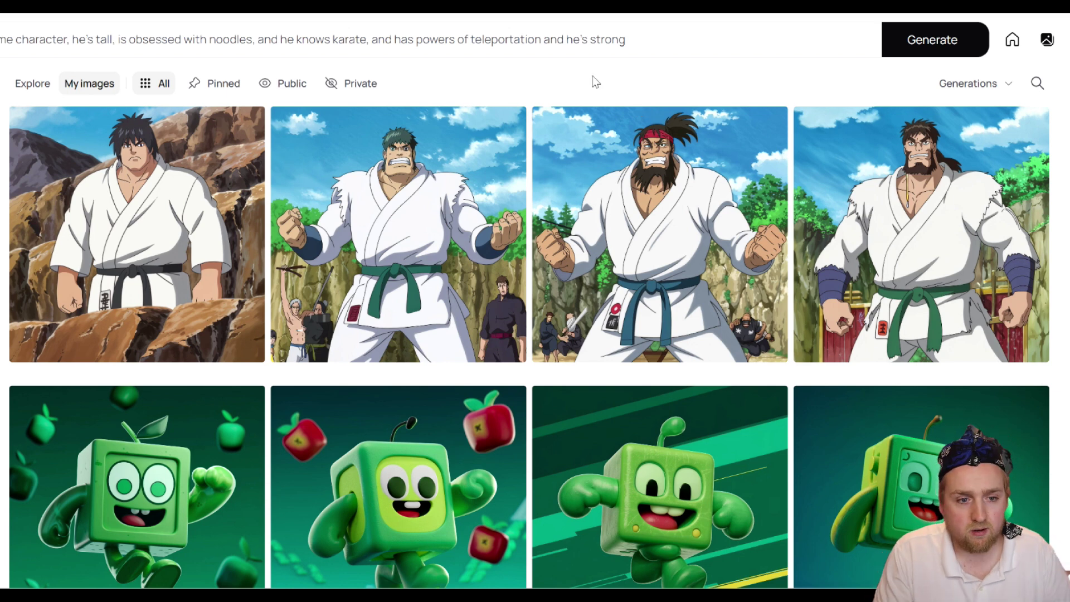
- Open the first karate fighter image and view the second and third variations
left_click(156, 246)
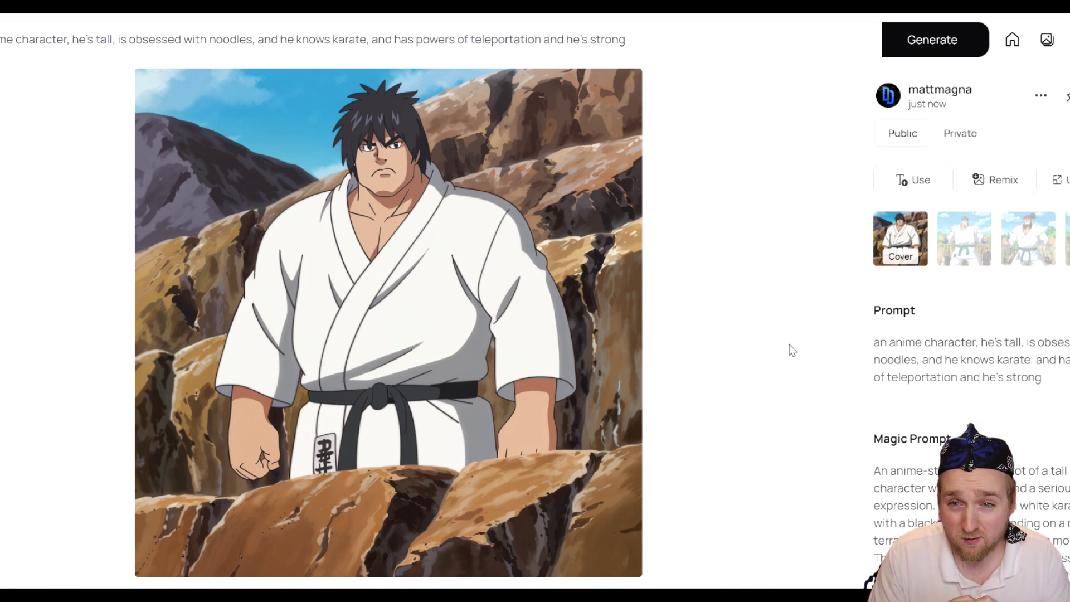
left_click(967, 237)
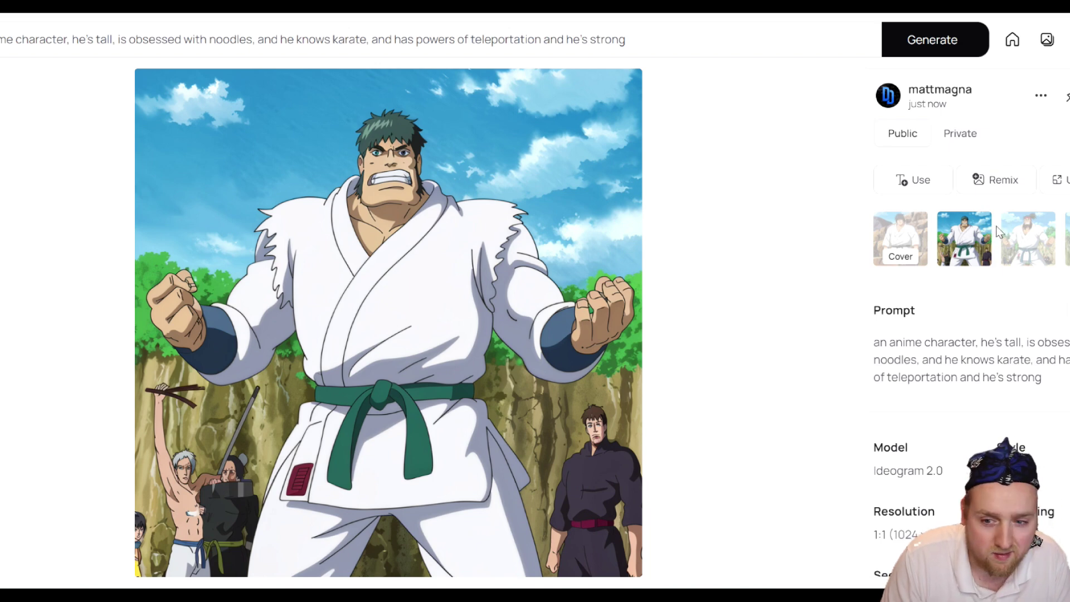
left_click(1031, 241)
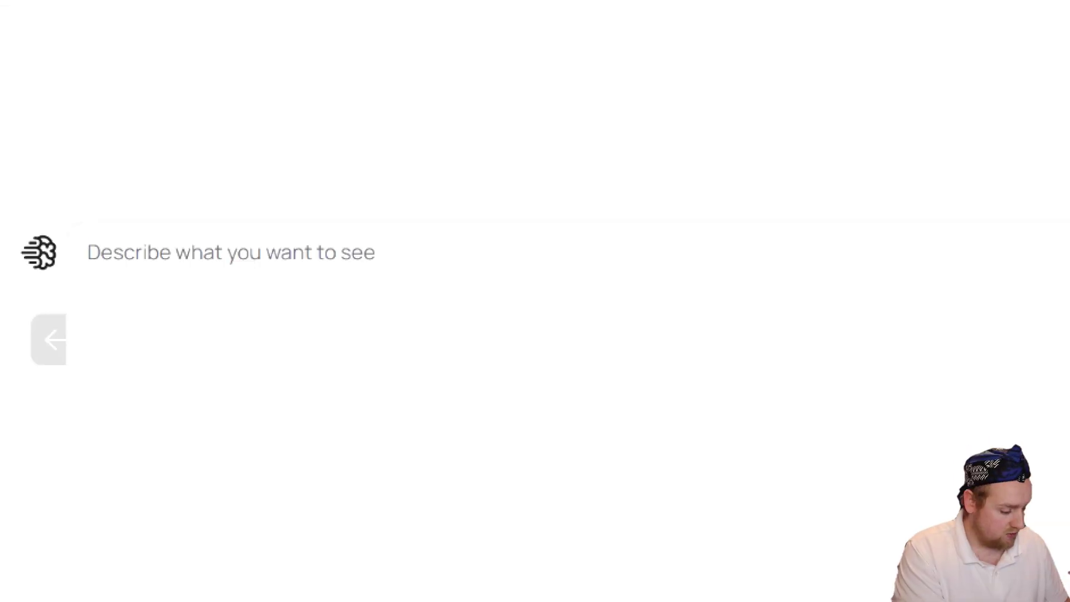
- Prompt an attorney logo with the attorney's name, law book and gavel in Comic sans, Design style
type("a logo for ")
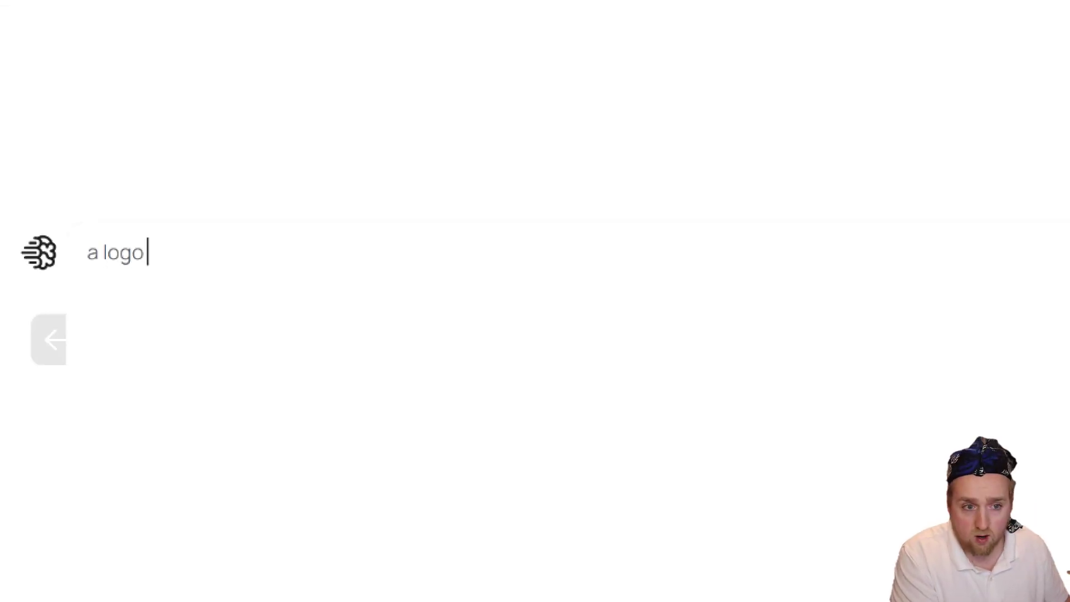
type("Jane's")
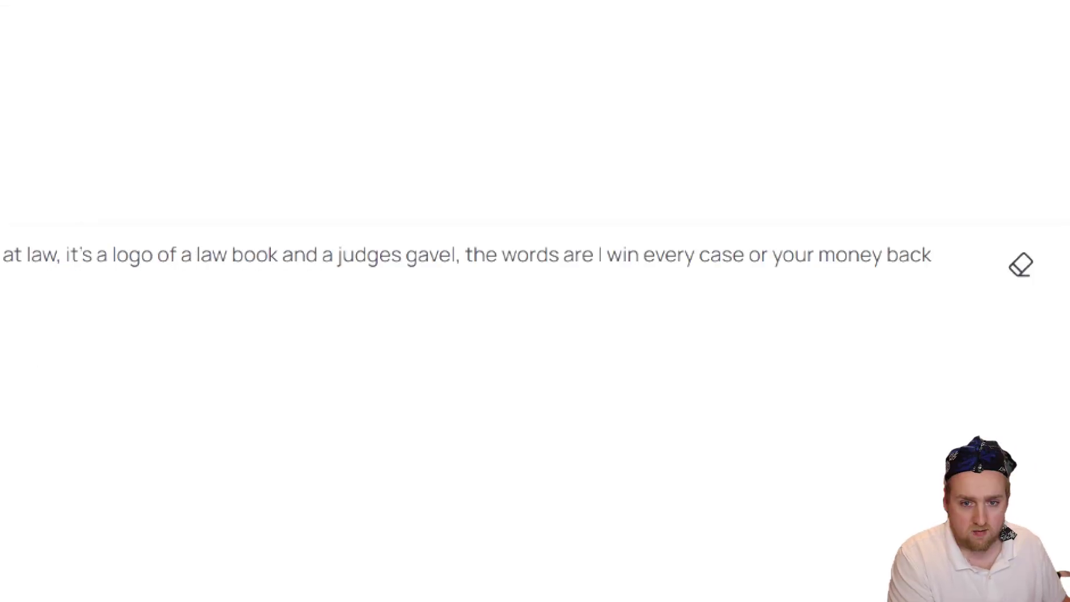
type(". fo")
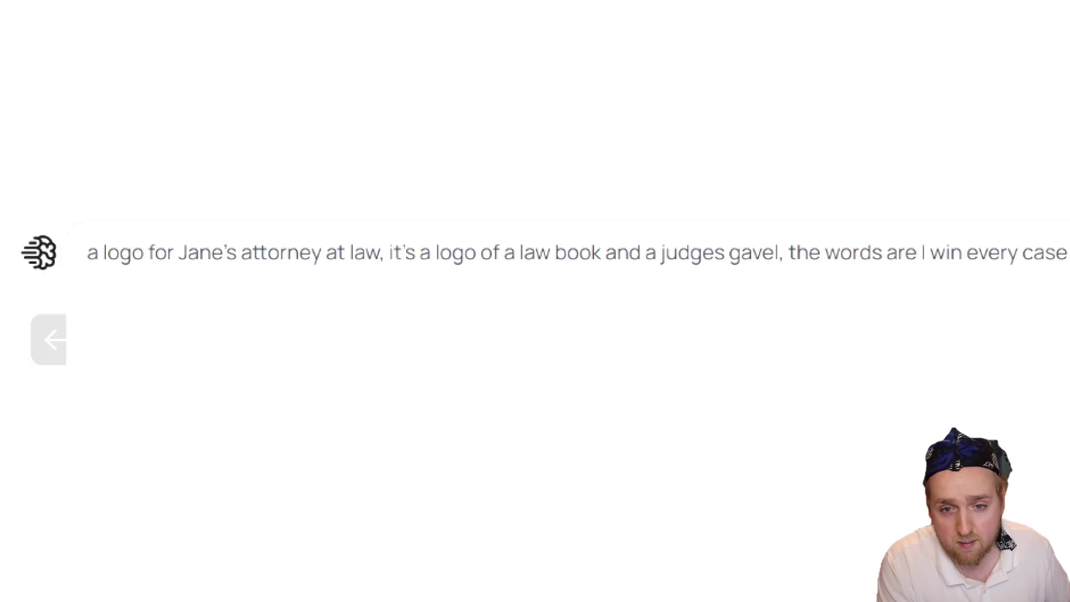
type("Comic sans")
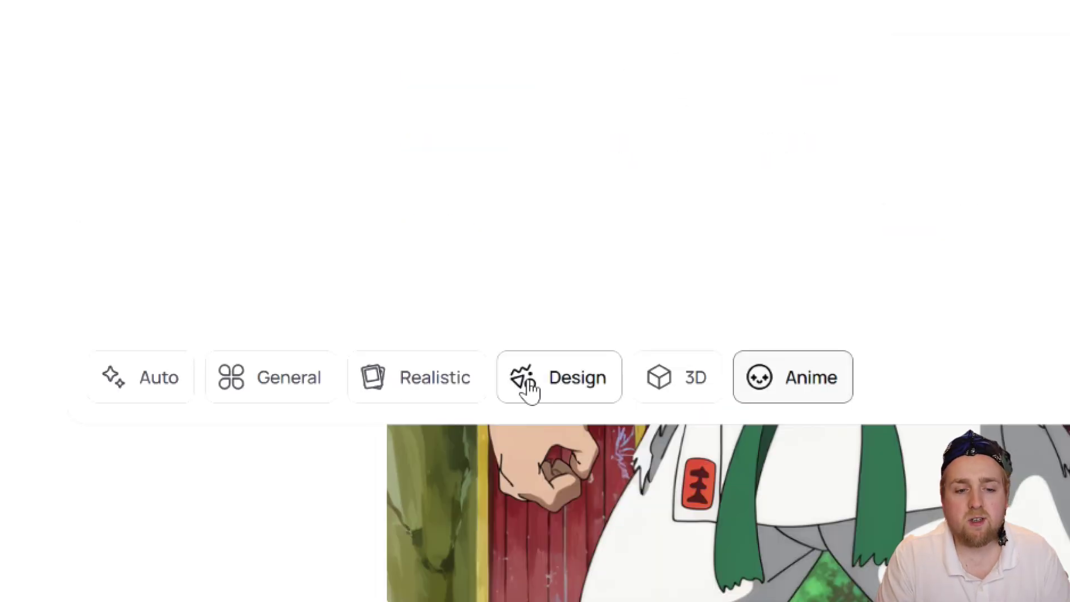
left_click(530, 391)
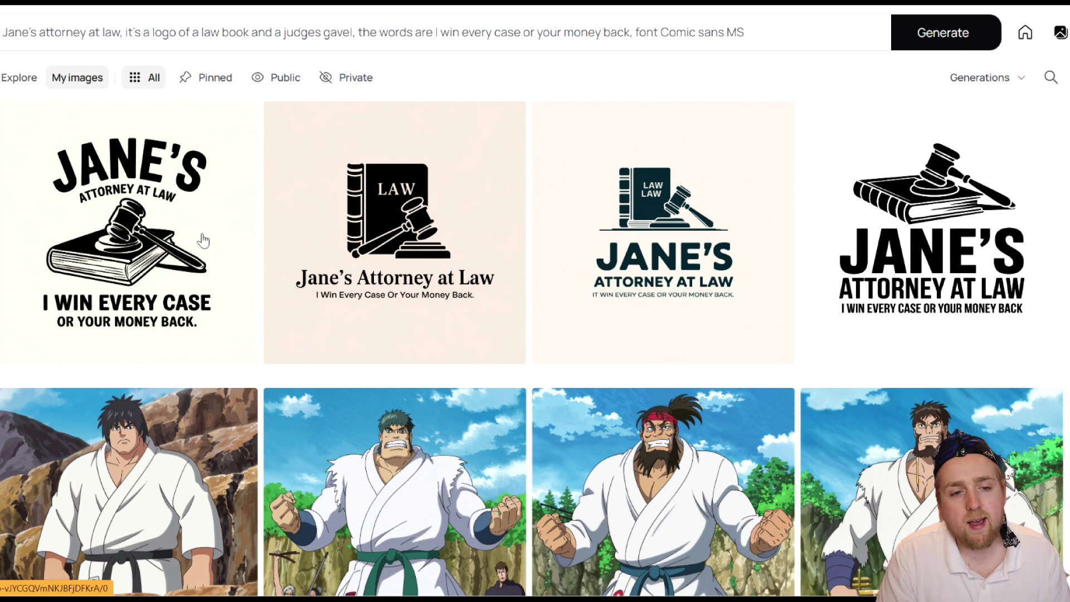
- Open the first law-book attorney logo and click through its variations
left_click(204, 241)
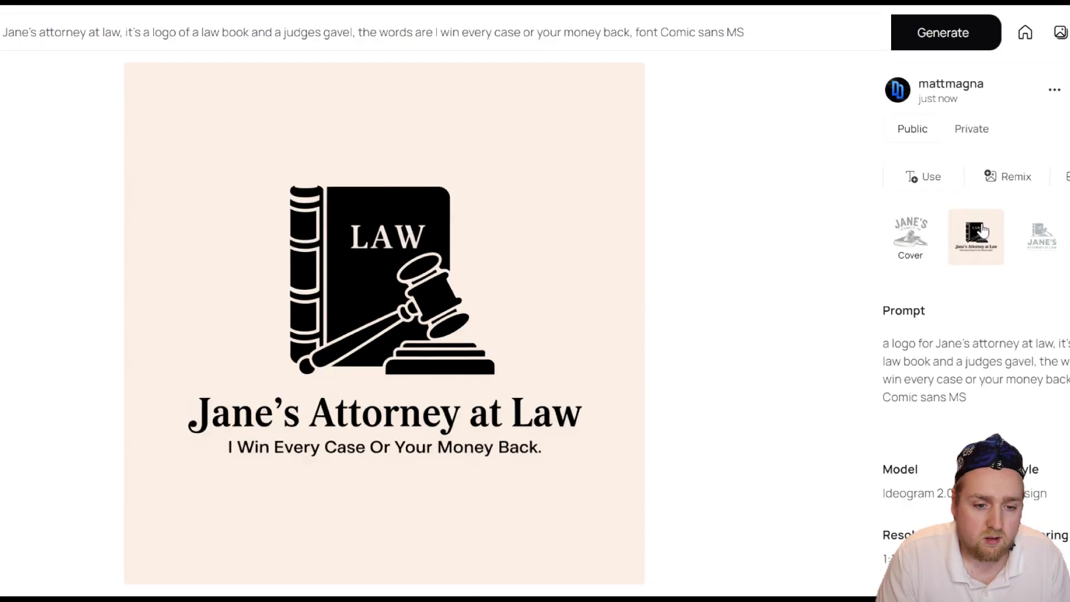
left_click(1037, 228)
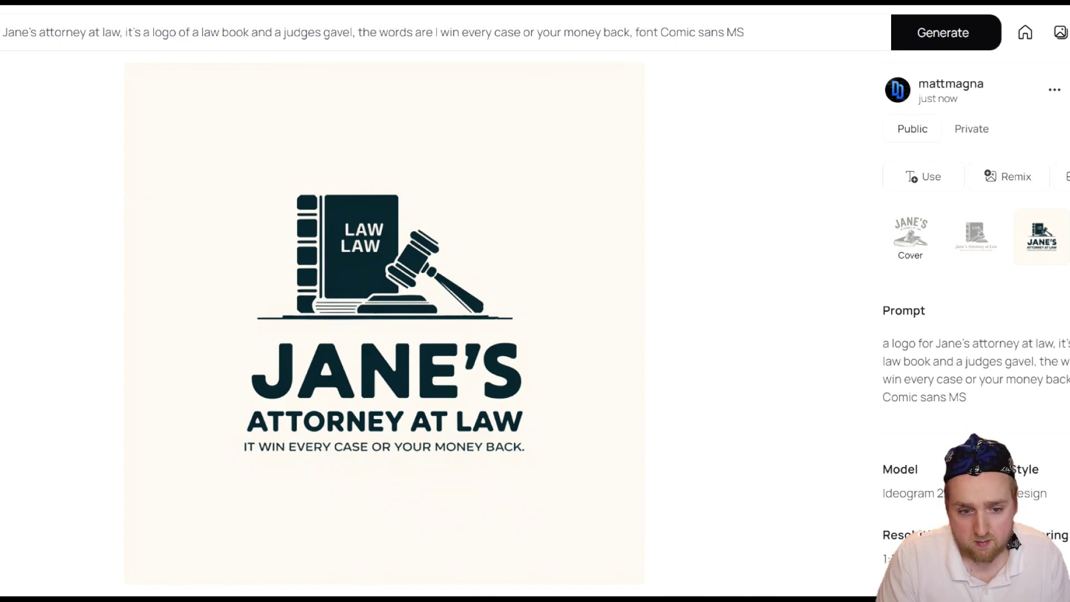
key("Right")
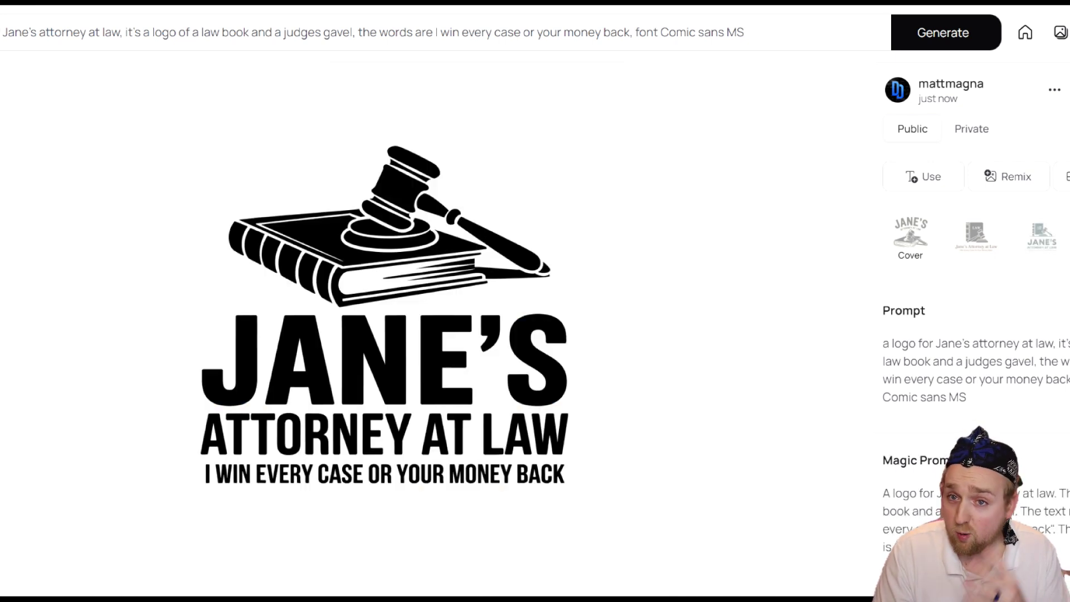
left_click(914, 229)
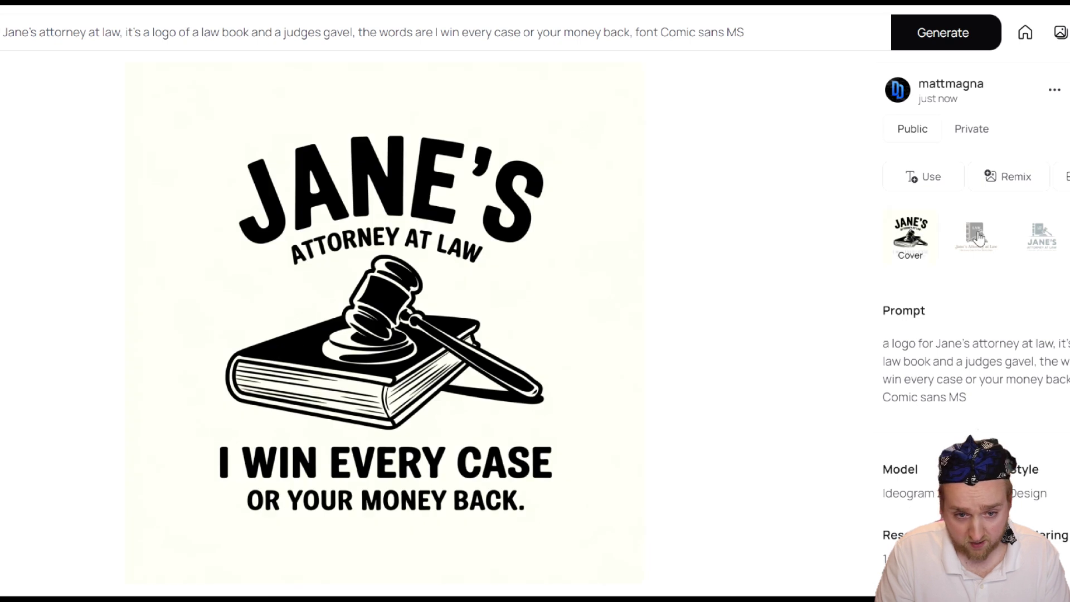
left_click(979, 237)
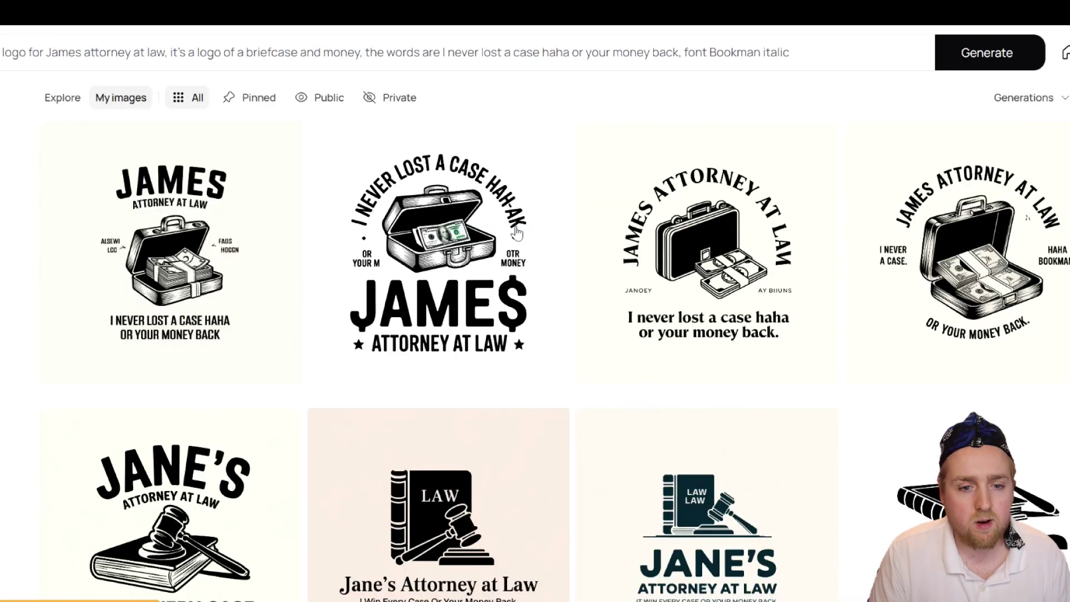
- Inspect two briefcase-of-money attorney logo variations up close, then close the detail view
left_click(448, 143)
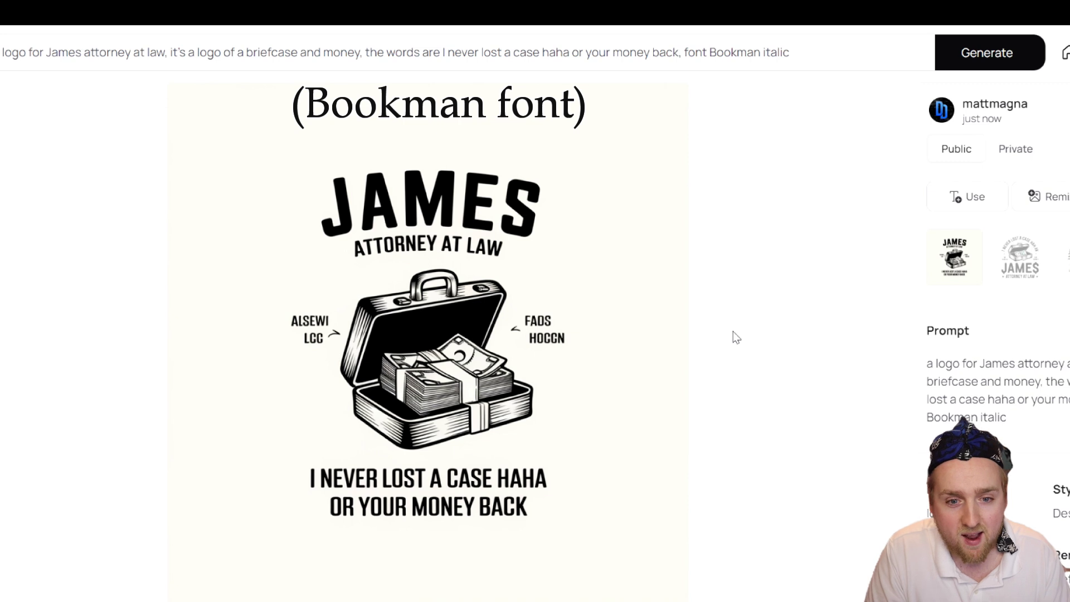
key("Right")
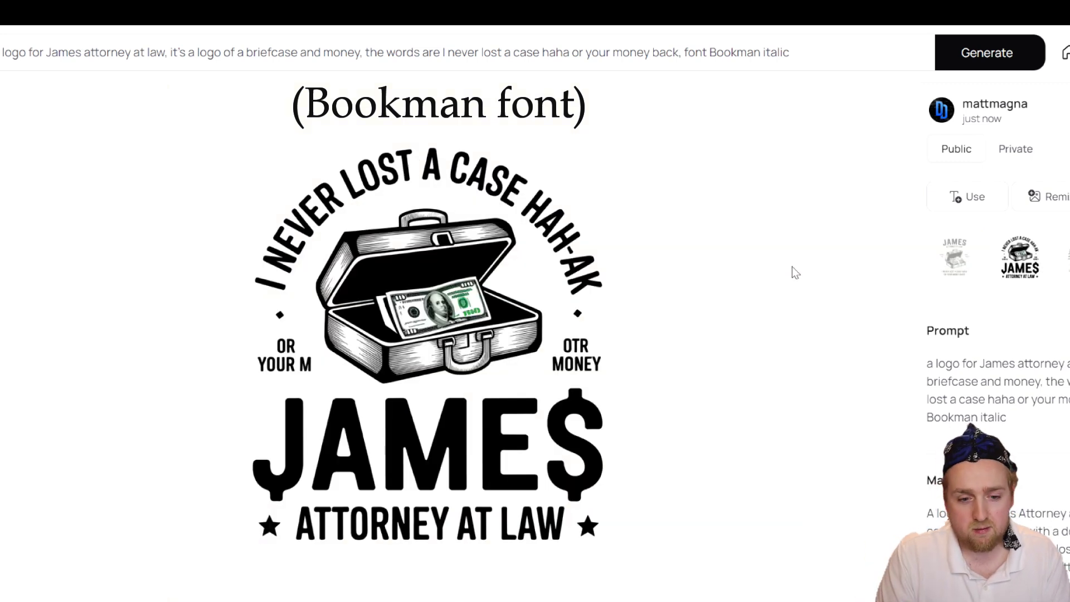
key("Escape")
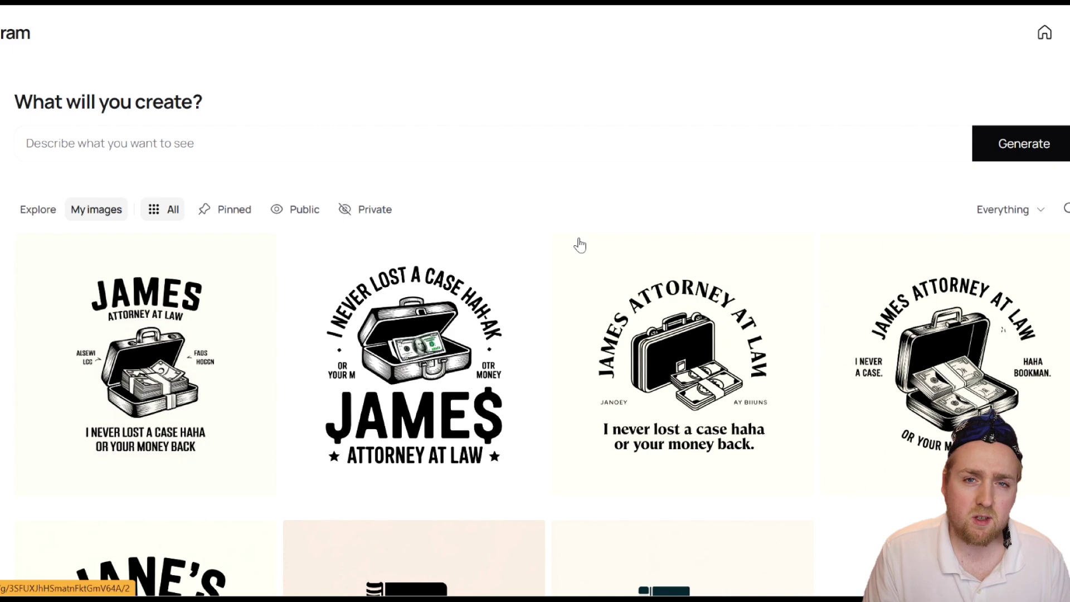
- Scroll the My images grid past the attorney, karate and badminton sets to the noodle photos
scroll(502, 222, "down", 3)
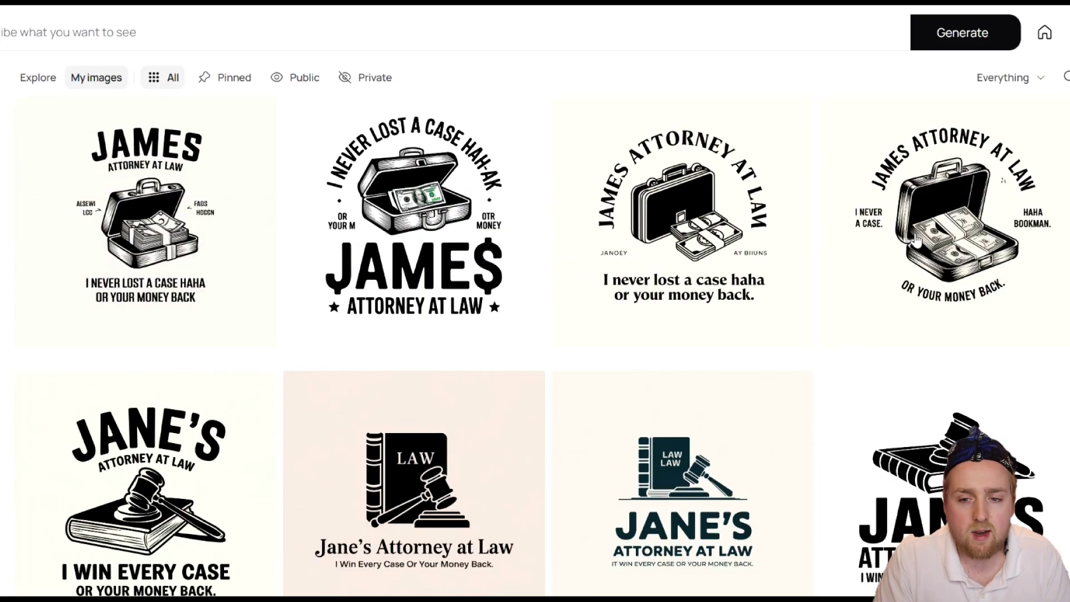
scroll(672, 361, "down", 15)
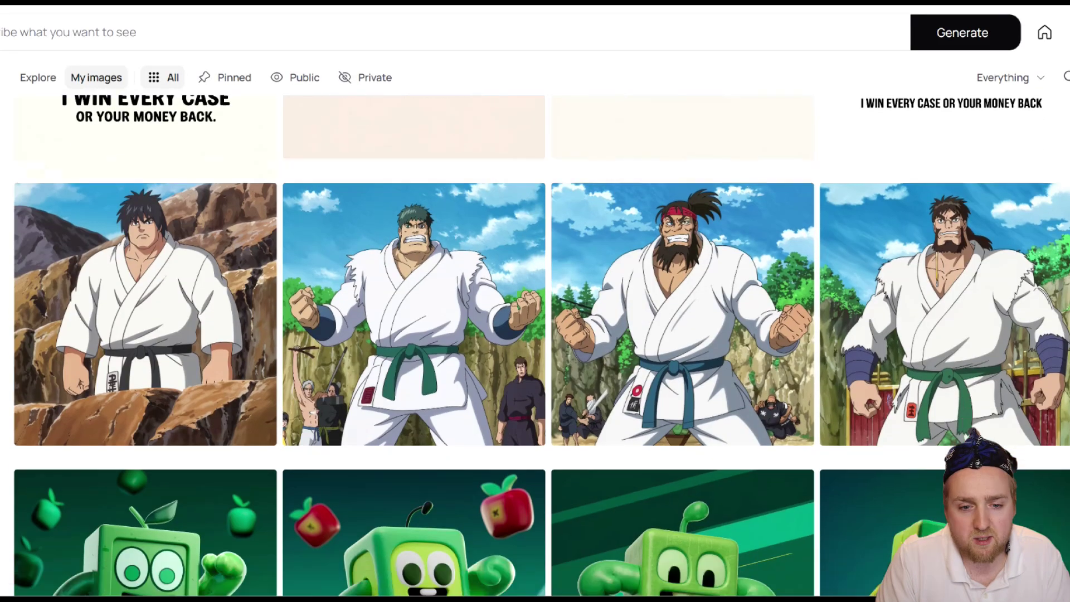
scroll(923, 394, "up", 6)
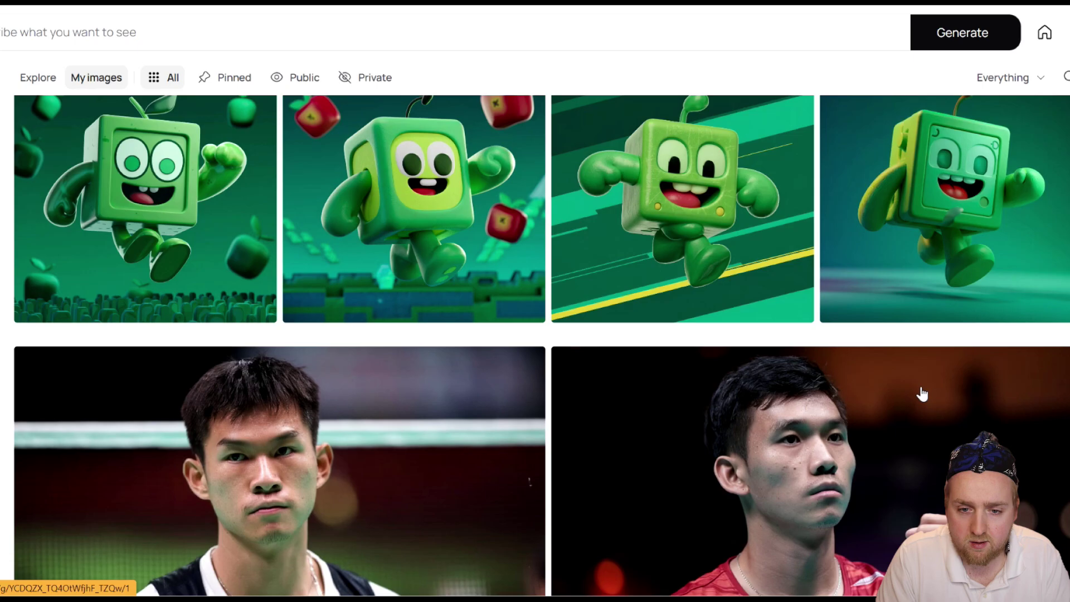
scroll(989, 366, "down", 4)
scroll(535, 346, "down", 10)
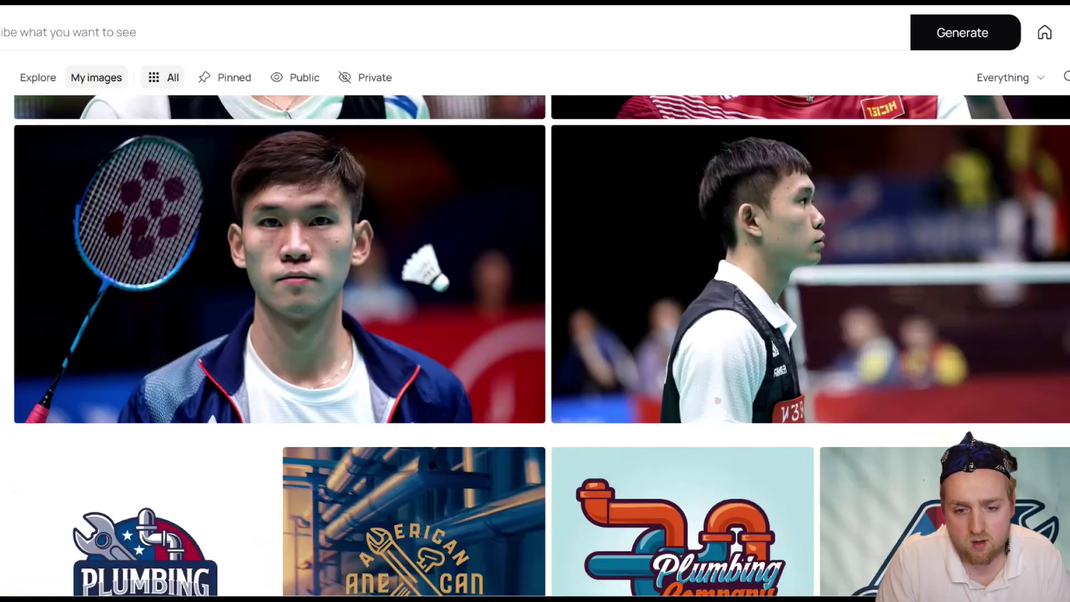
scroll(759, 384, "up", 20)
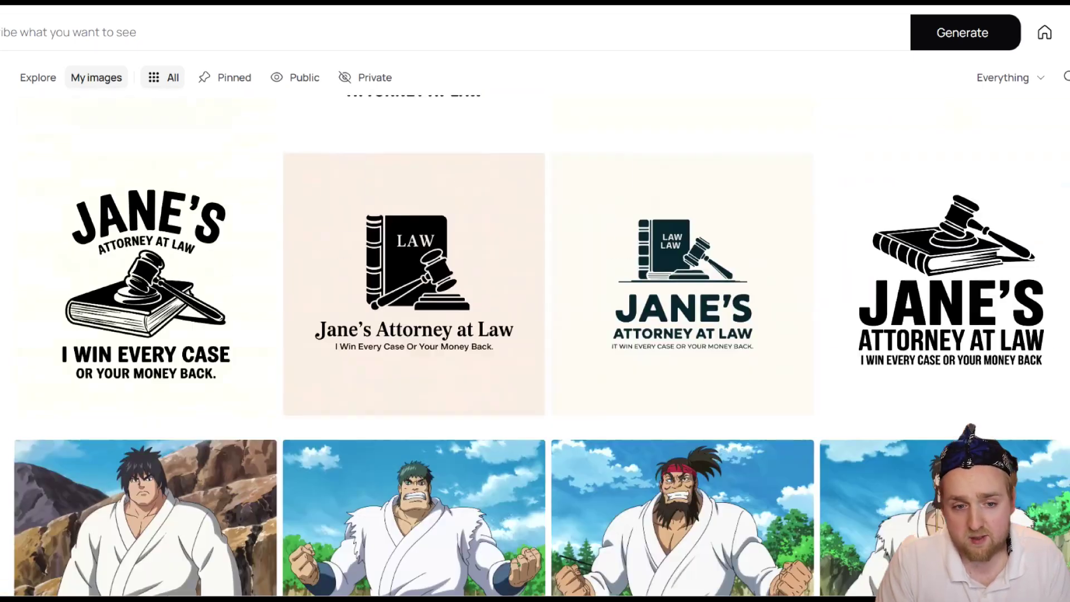
scroll(761, 341, "down", 2)
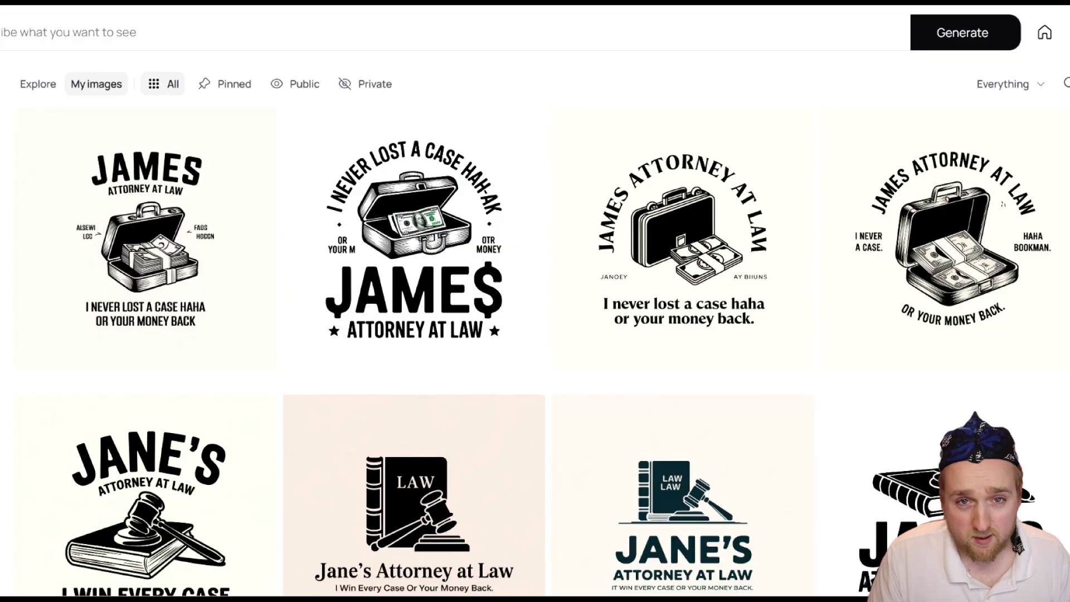
scroll(984, 103, "down", 2)
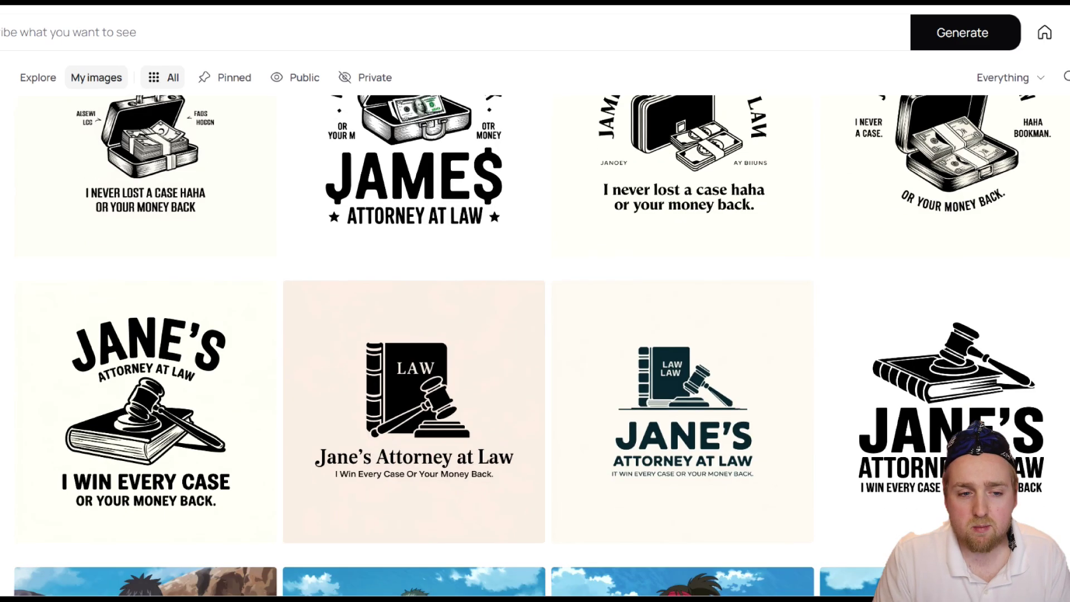
scroll(984, 103, "up", 2)
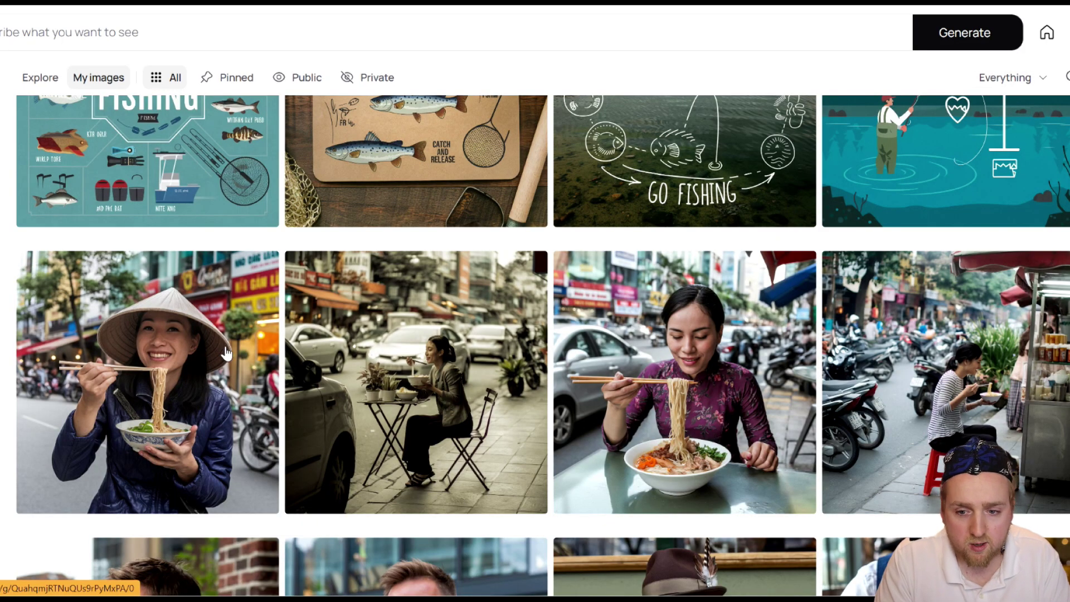
- Browse the street-table and purple variations of the noodle photo, then open the tattooed elderly man portrait
left_click(223, 354)
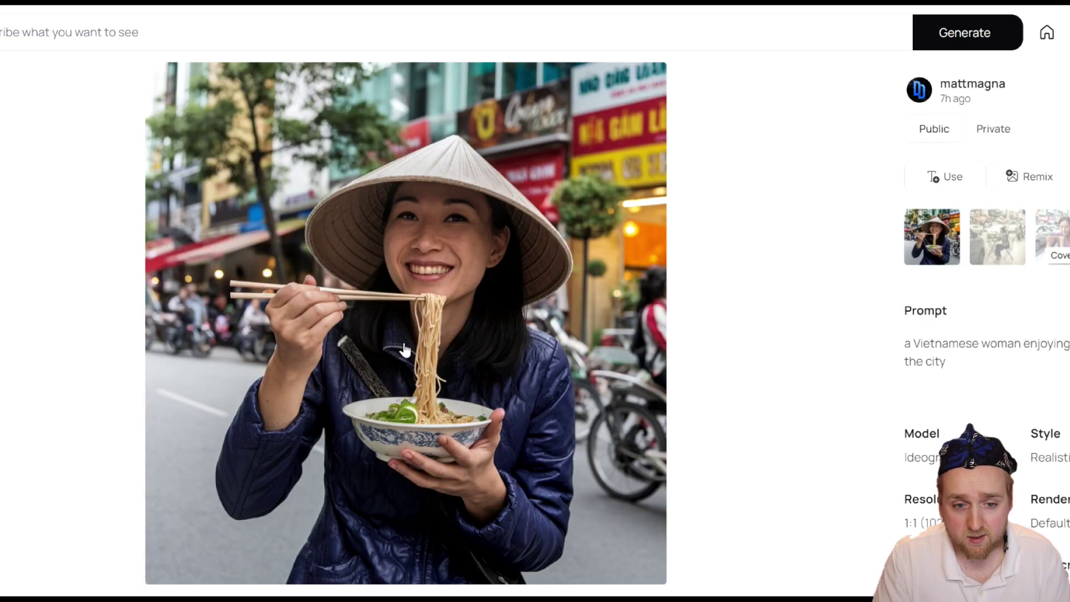
left_click(986, 241)
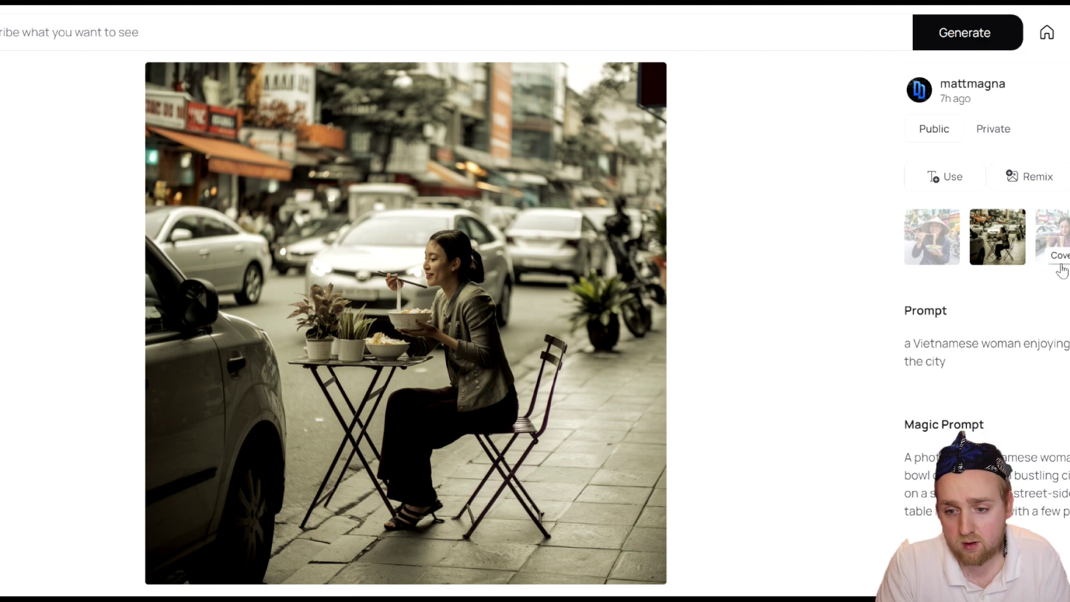
left_click(1063, 224)
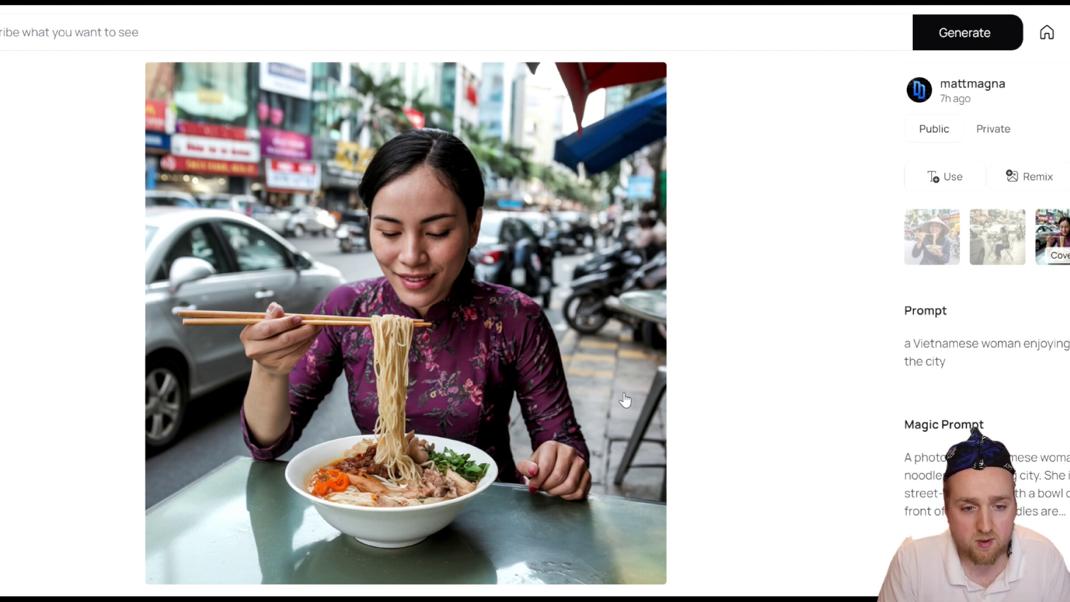
key("Escape")
left_click(849, 415)
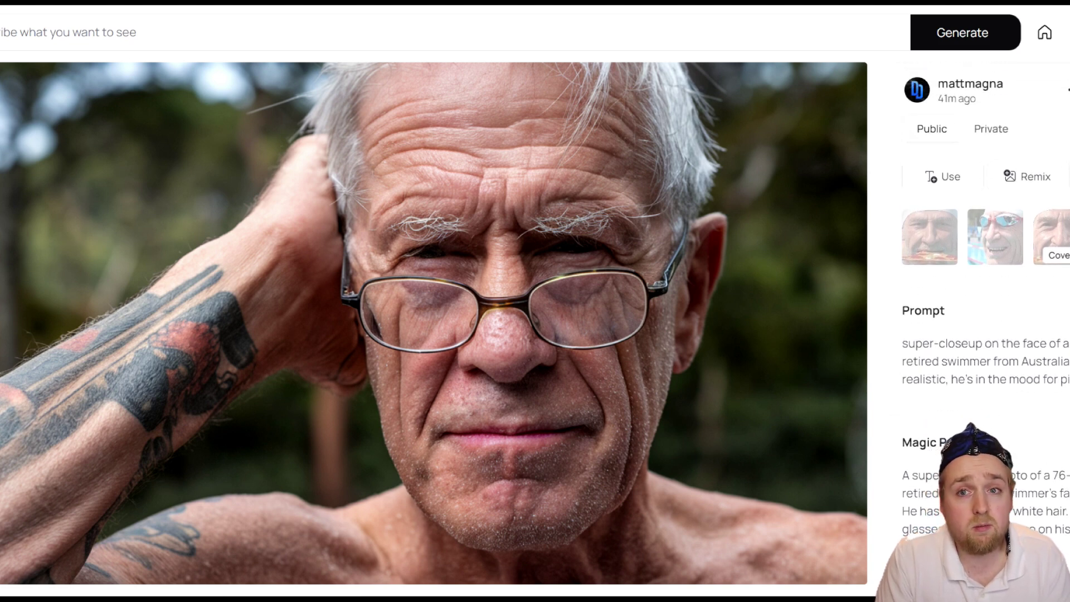
- Close the elderly man close-up and preview the swimmer-eating-pizza portrait
key("Escape")
left_click(346, 313)
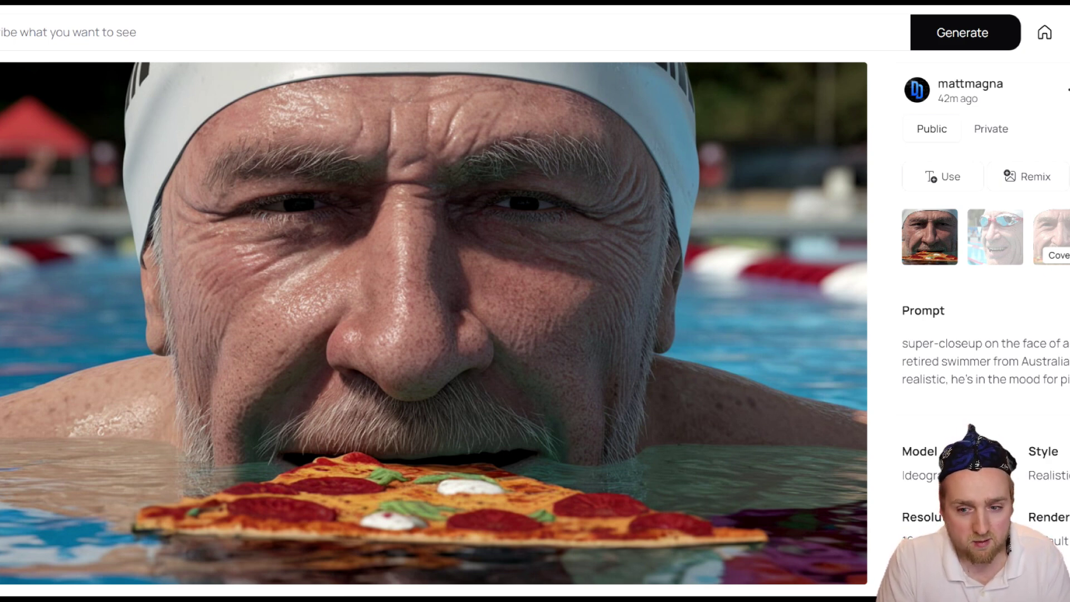
key("Escape")
- Review the retired cricket player's green-cap and smiling-sunglasses variations, then return to the grid
scroll(410, 262, "down", 10)
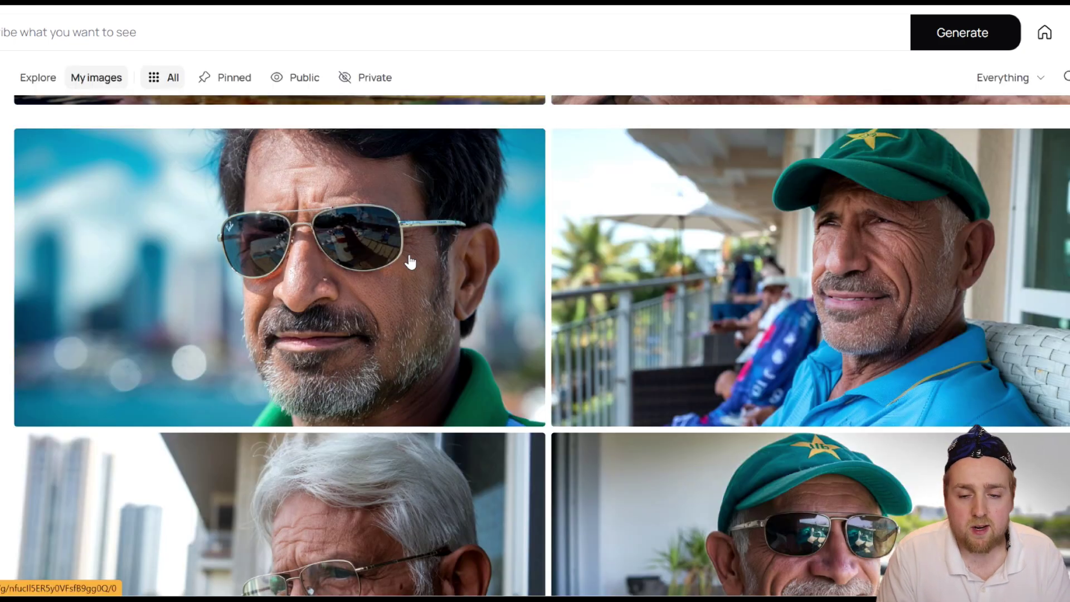
left_click(445, 299)
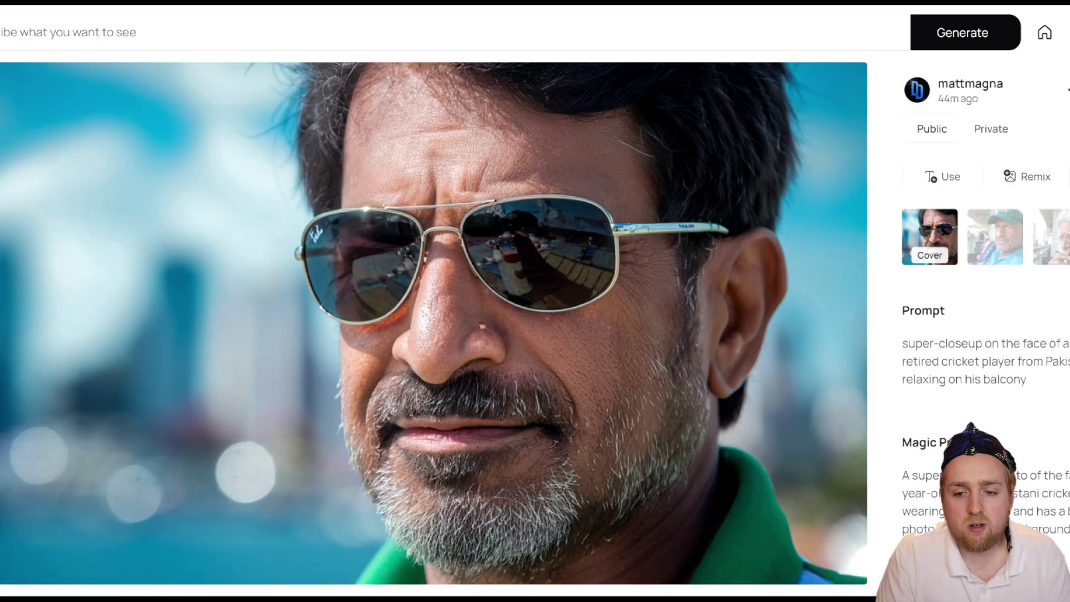
left_click(997, 248)
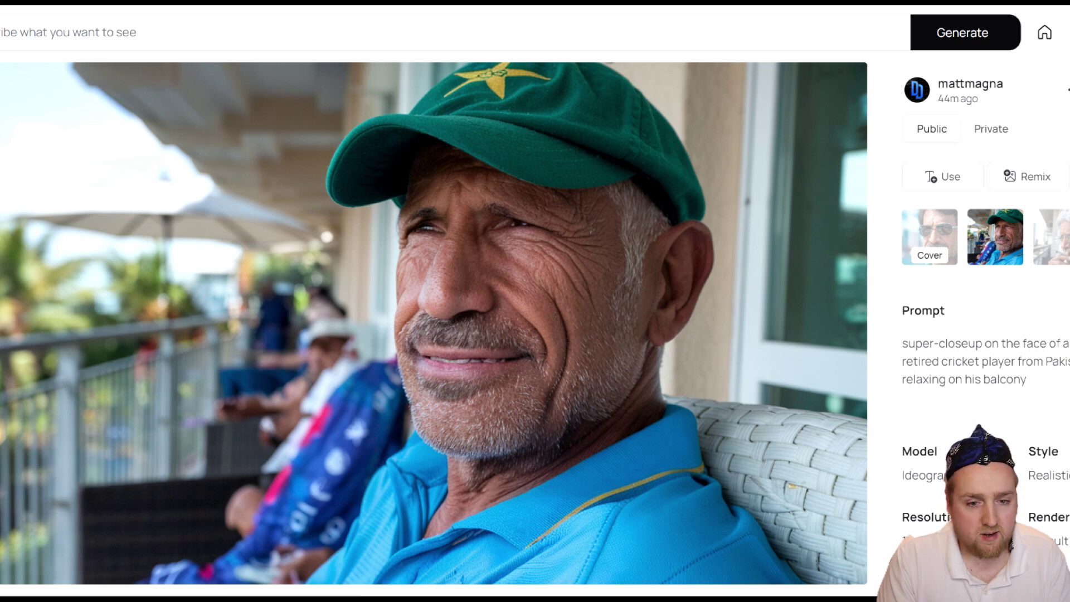
key("Left")
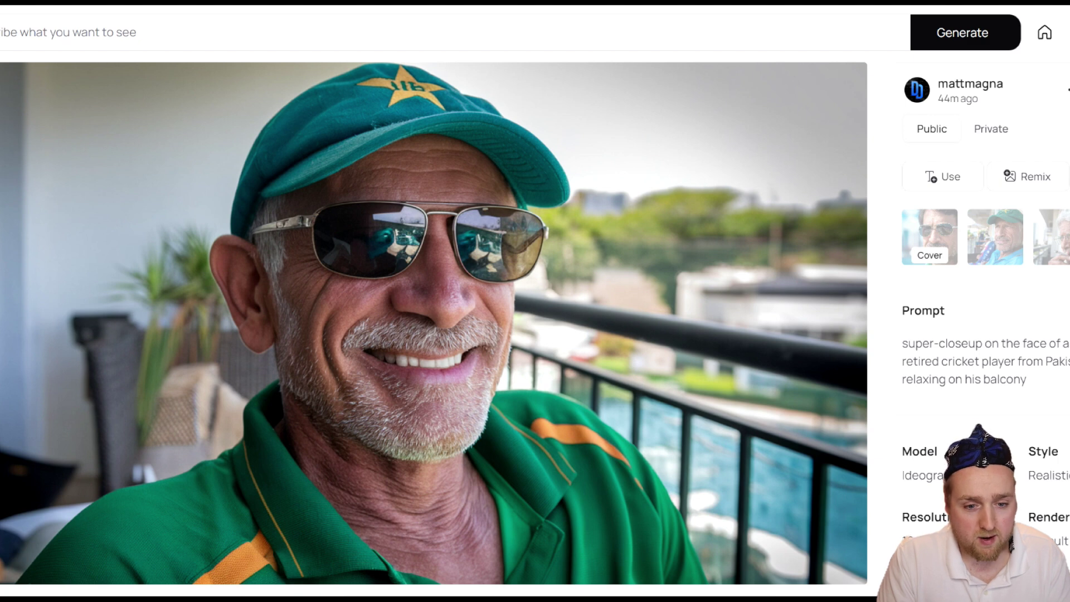
key("Escape")
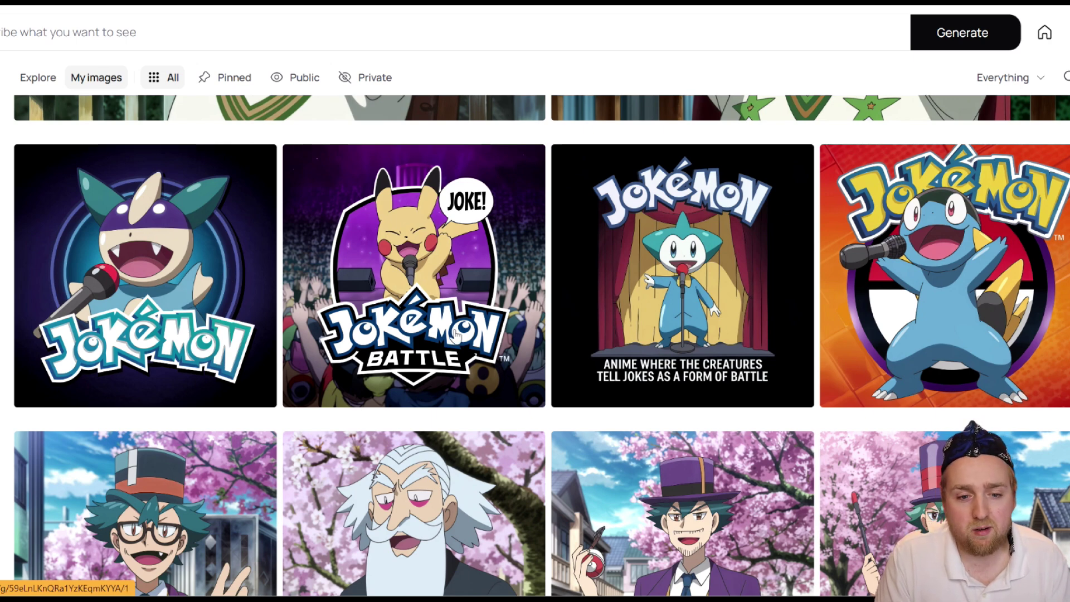
- Scroll past the LAI TOPAZ logos and preview the third Luigi's Ristorante logo
scroll(425, 348, "down", 6)
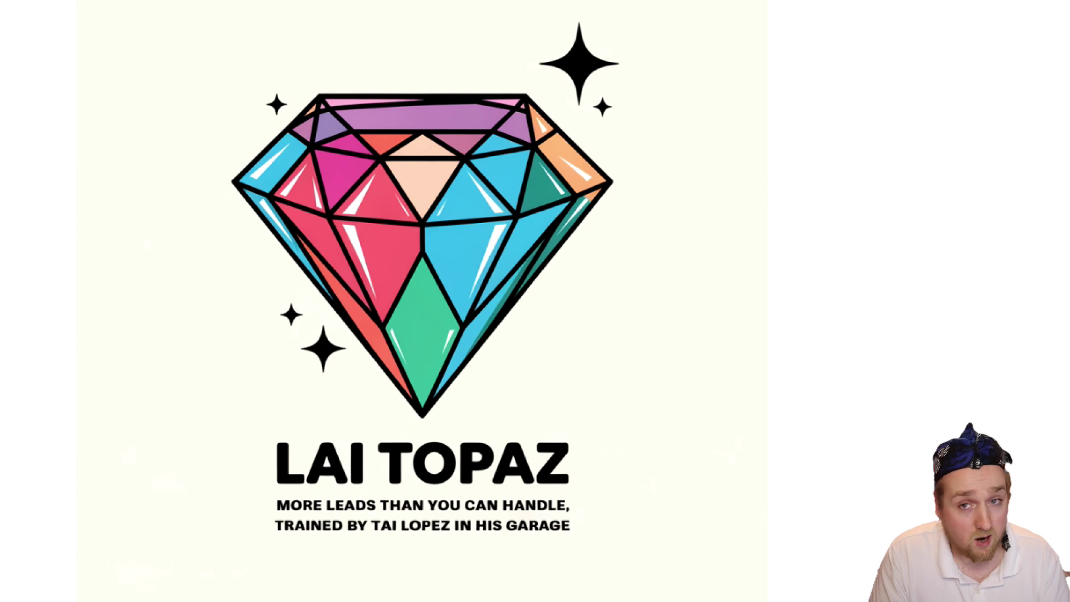
scroll(958, 234, "down", 2)
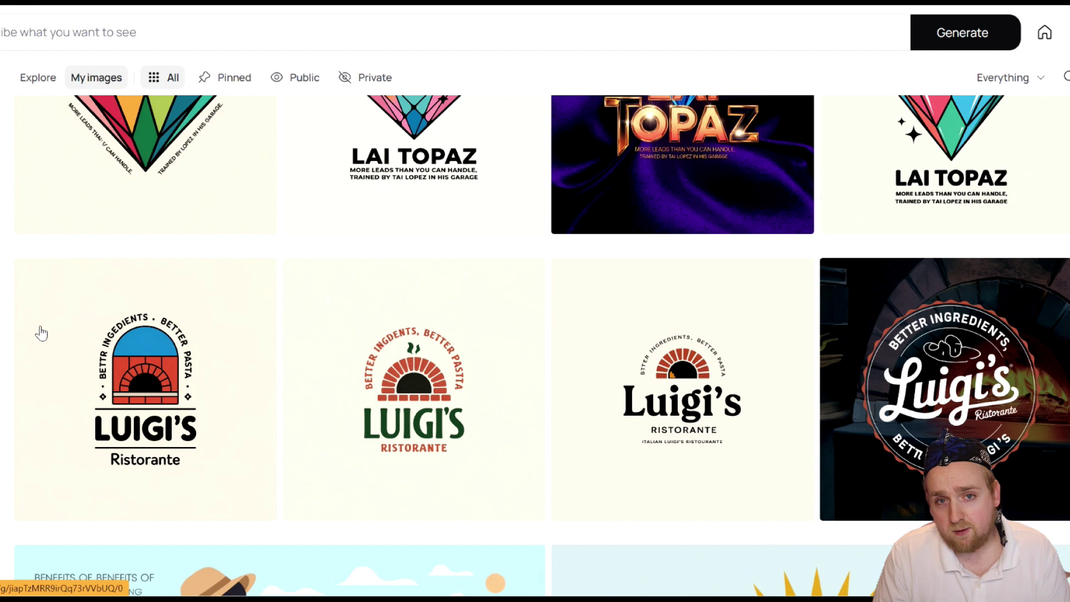
left_click(655, 461)
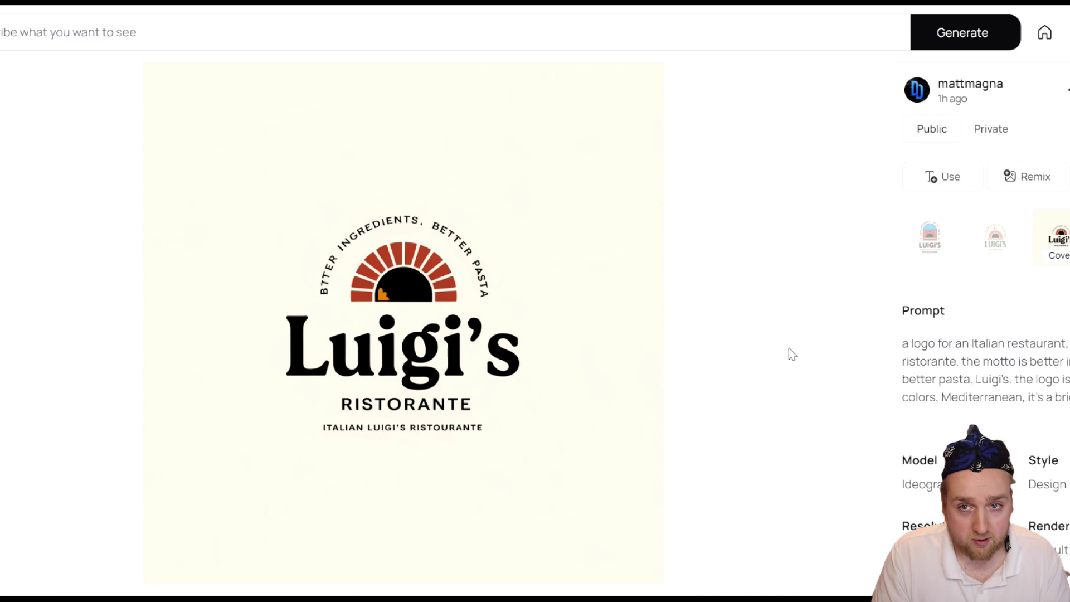
left_click(89, 88)
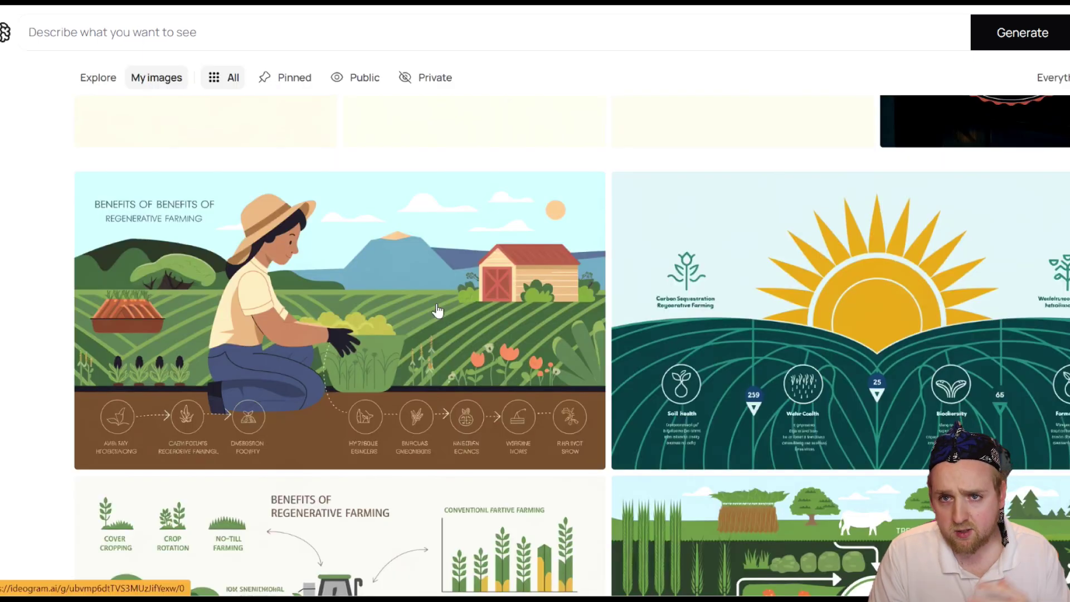
- View the regenerative farming infographic and its sun-design variation, then the teal How to Go Fishing infographic
left_click(418, 314)
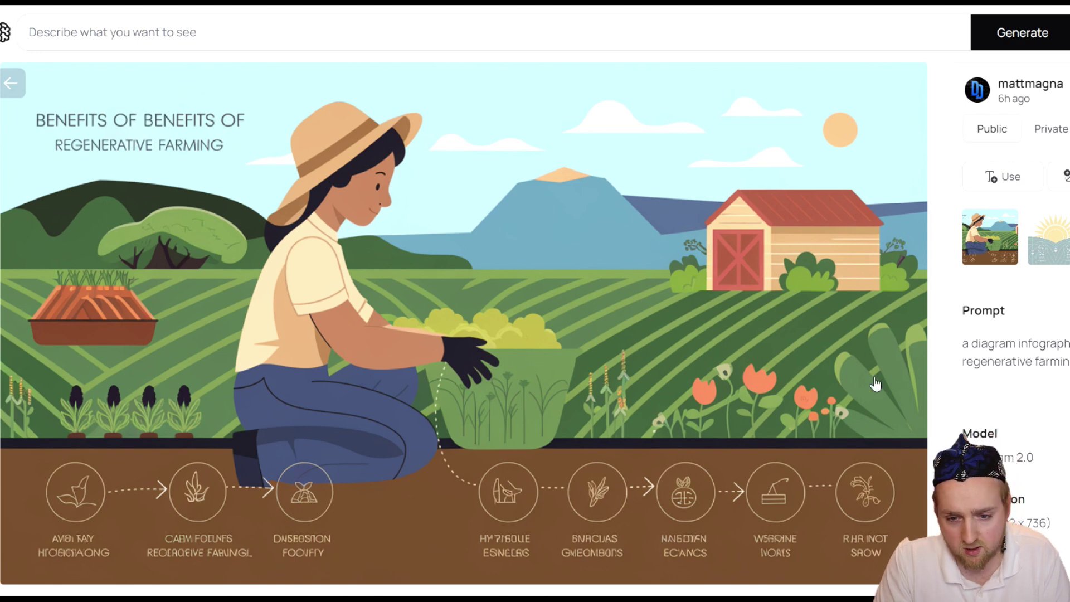
scroll(1044, 329, "down", 1)
key("Right")
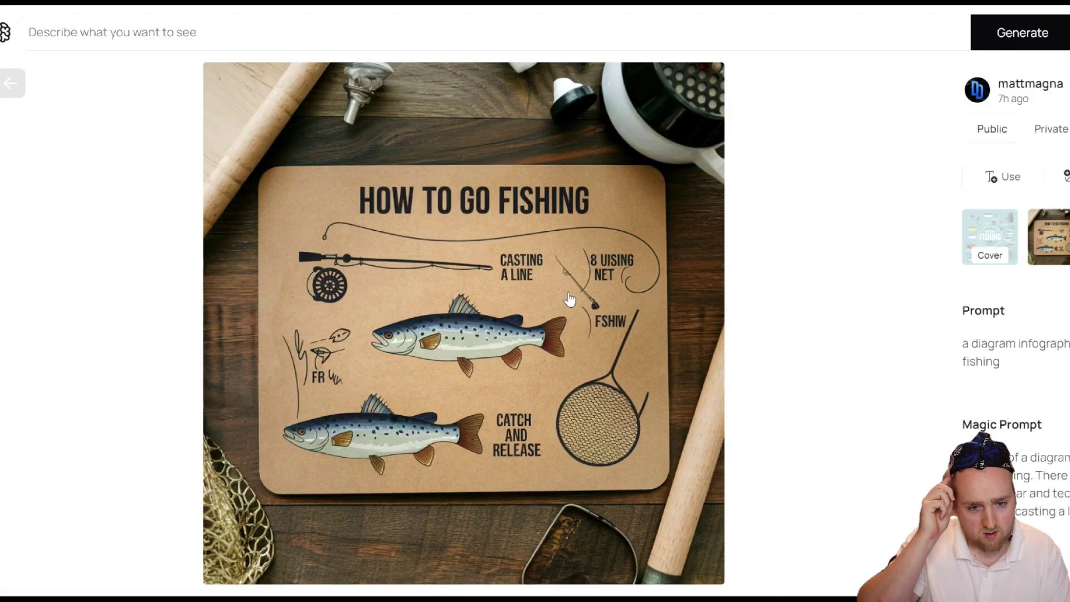
left_click(991, 232)
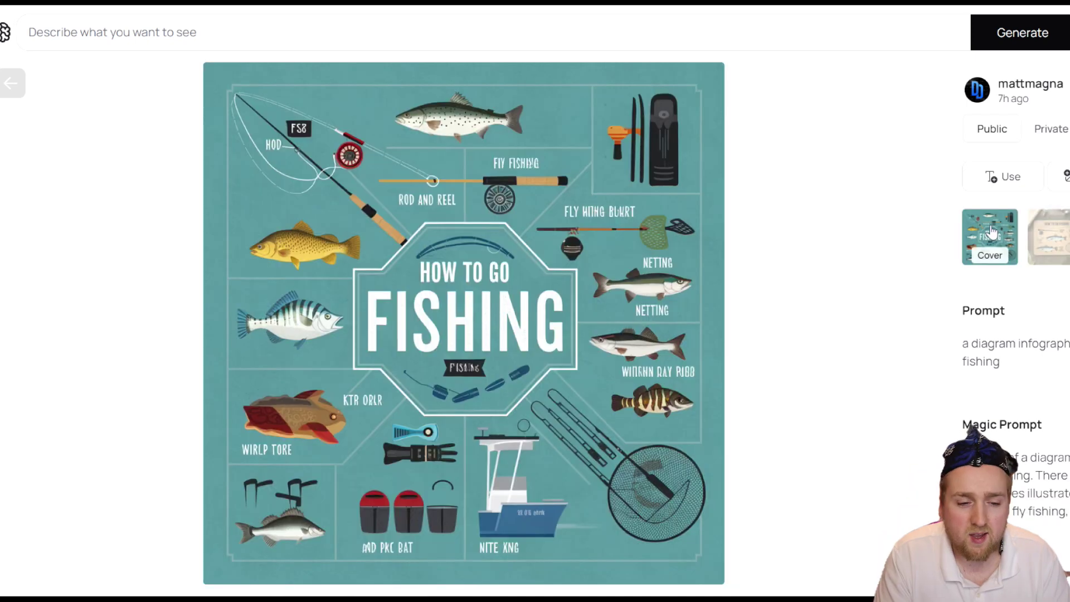